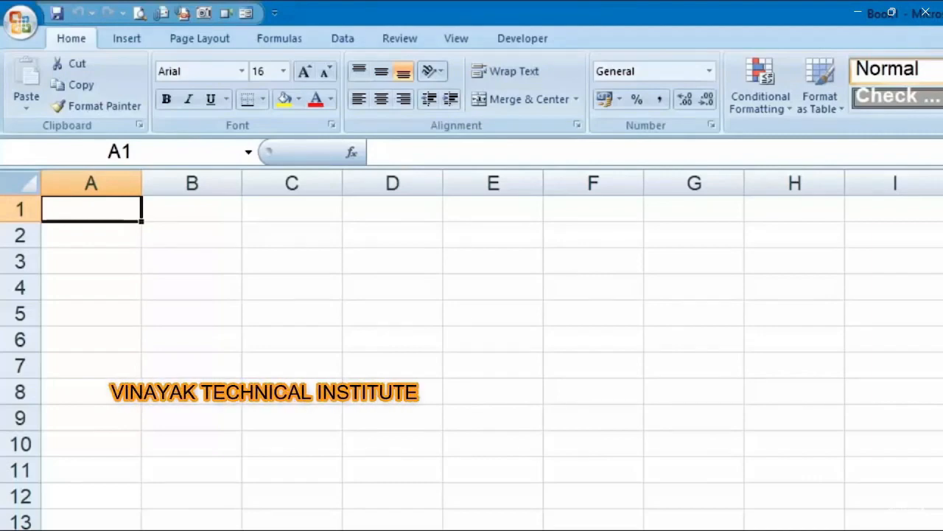
Enter the headings क्रम, नाम, पिता का नाम, पता, उम्र and जन्मतिथि into A1 through F1
type("क्रम")
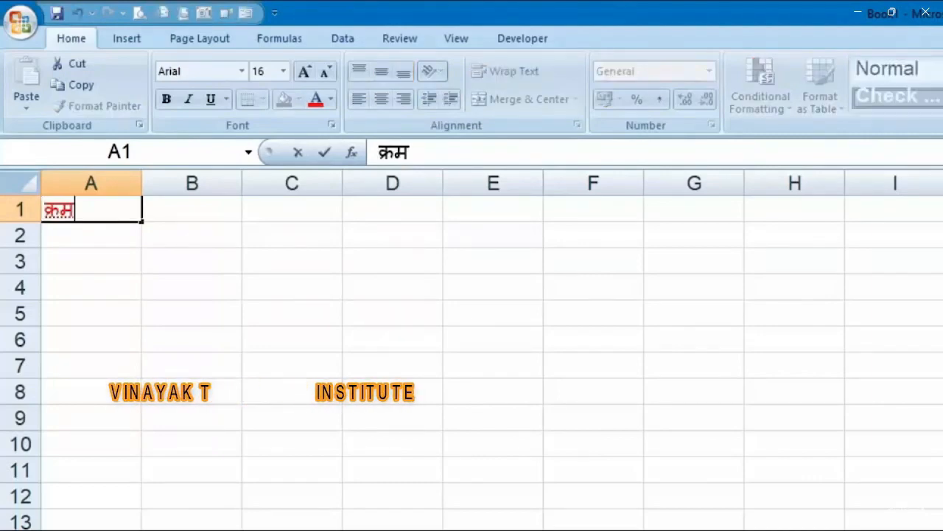
key("Tab")
type("नाम")
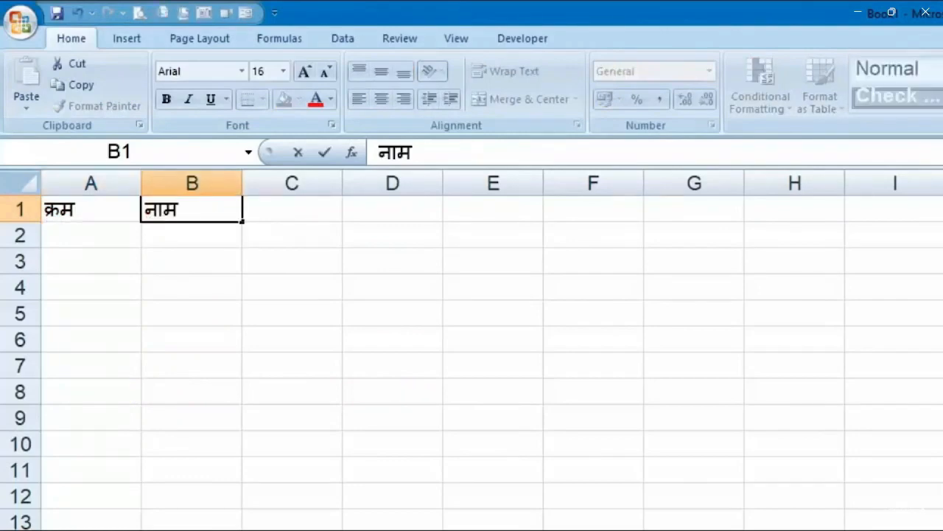
key("Tab")
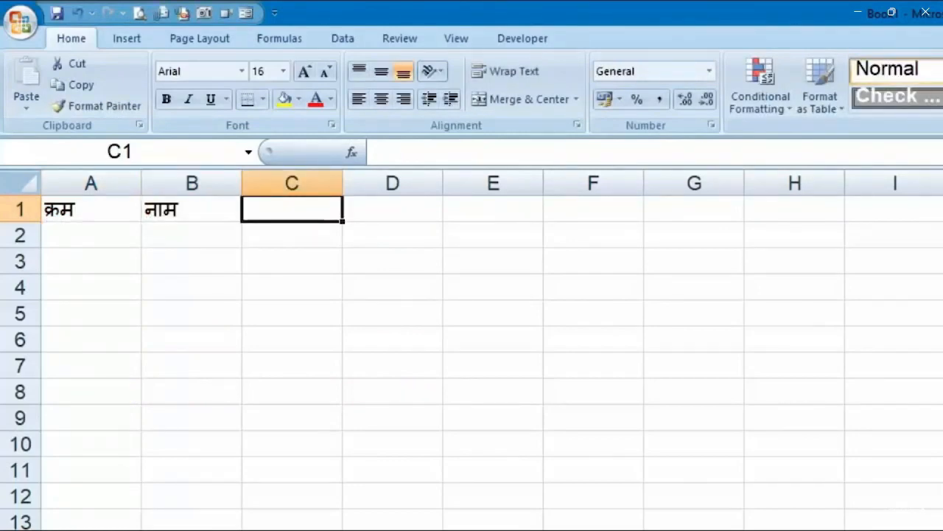
type("पिता का नाम")
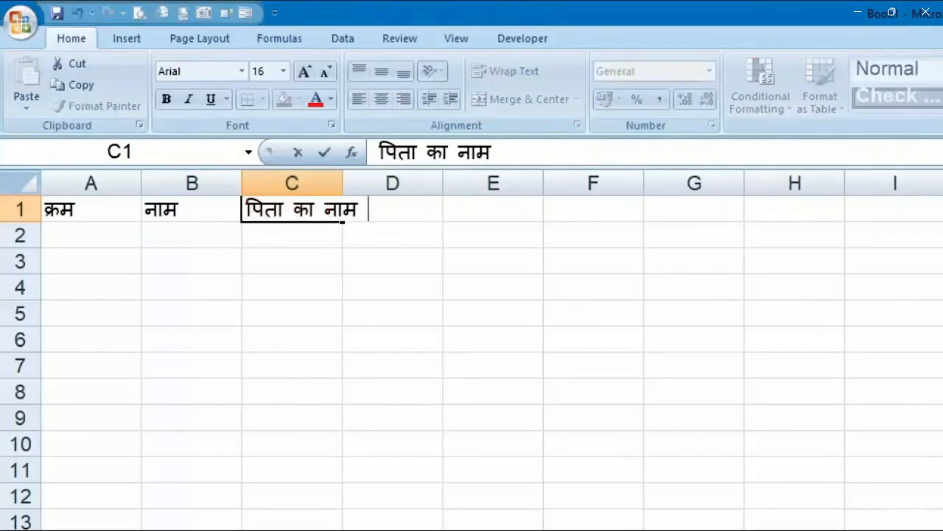
key("Tab")
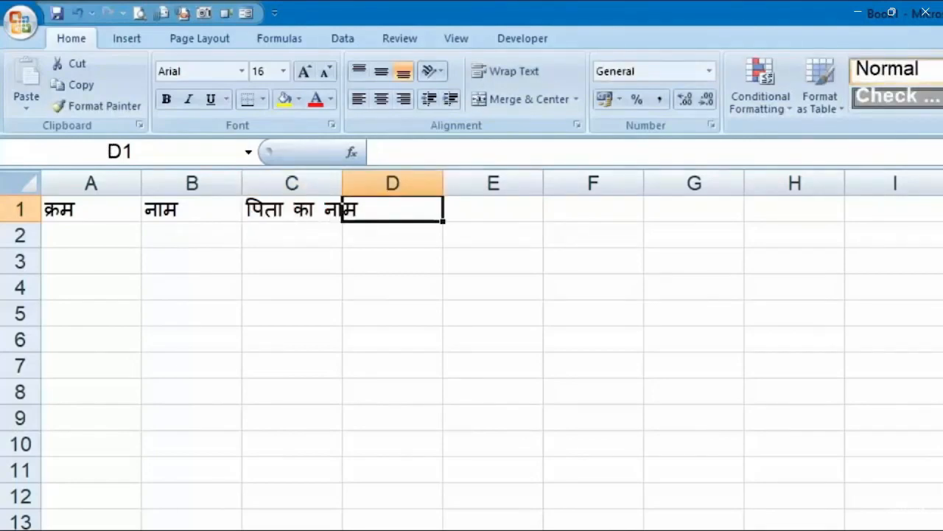
type("पता")
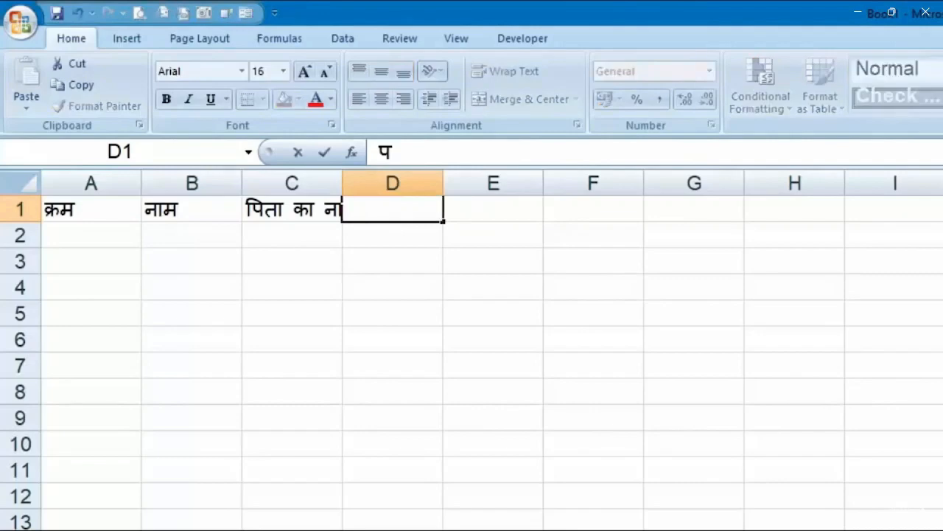
key("Tab")
type("उम")
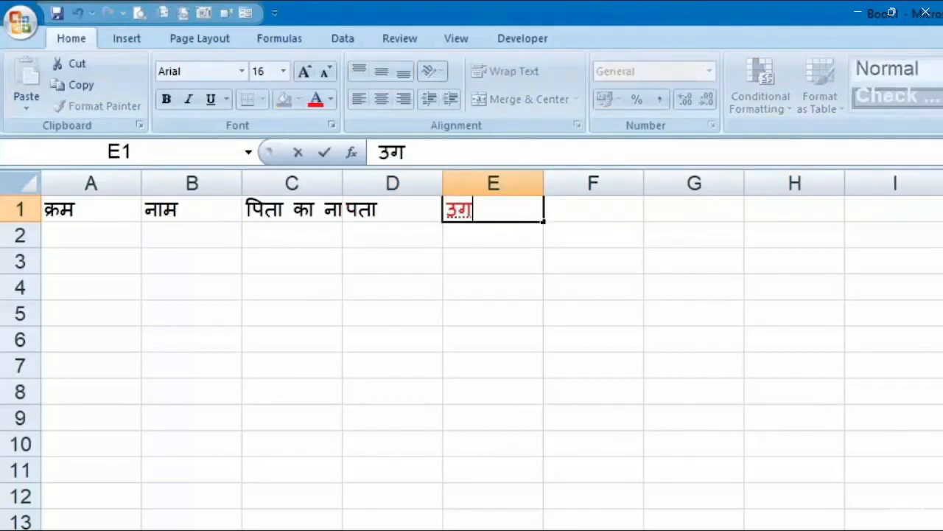
type("्र")
key("Tab")
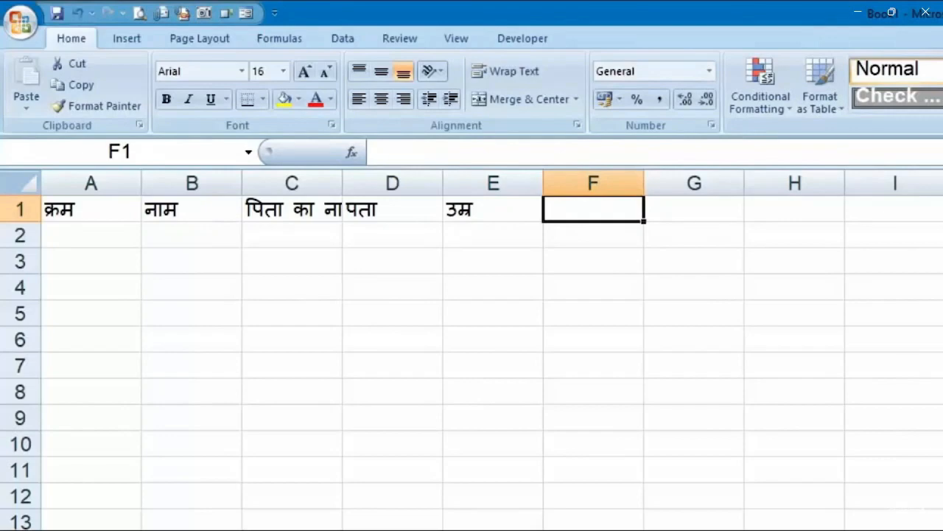
type("जन्मतिथि")
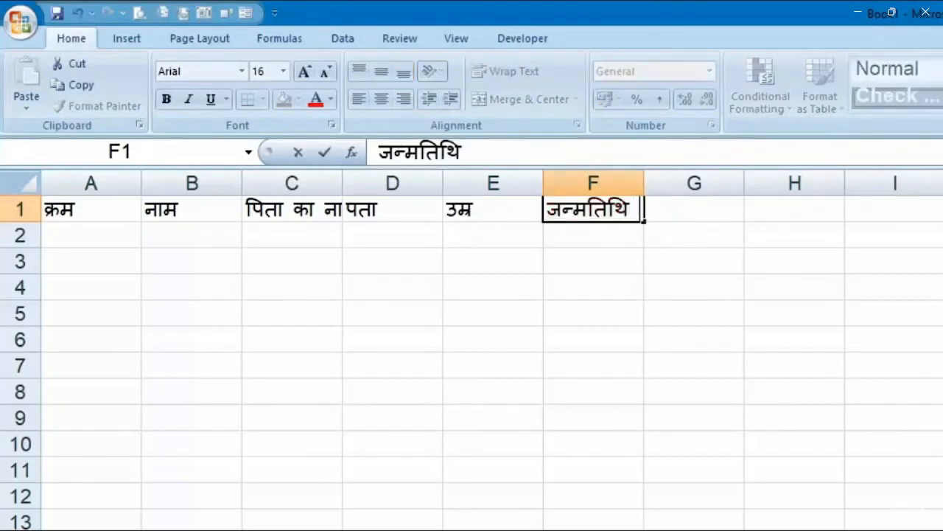
key("Return")
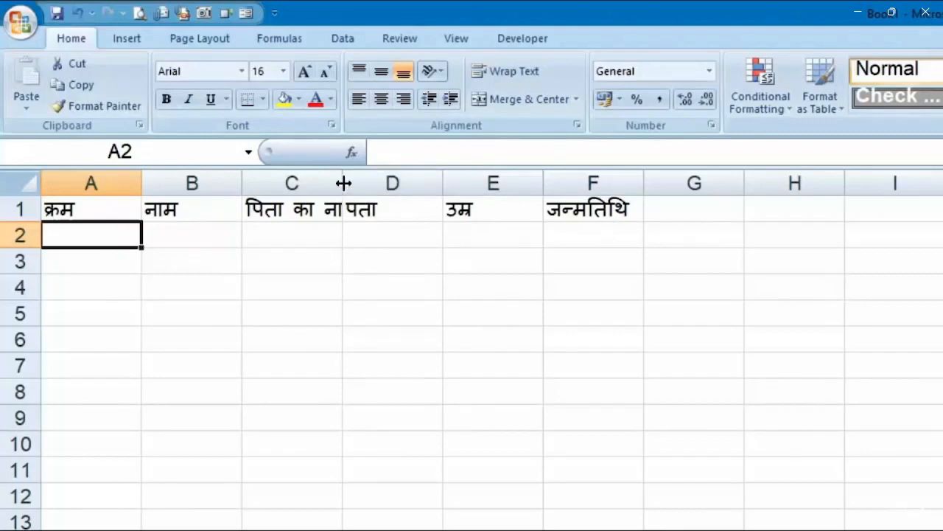
Widen column C, then AutoFit columns A–F so पिता का नाम shows in full
left_click_drag(339, 182, 429, 183)
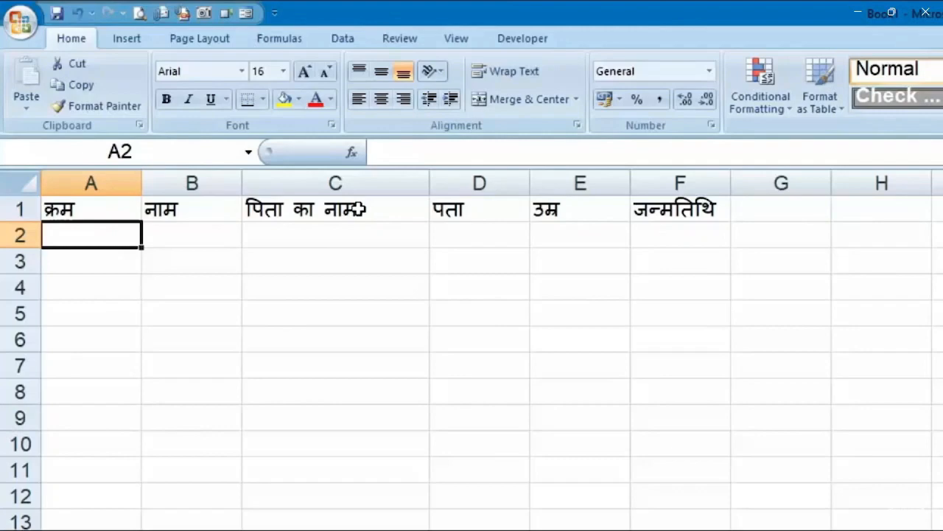
left_click_drag(668, 181, 131, 180)
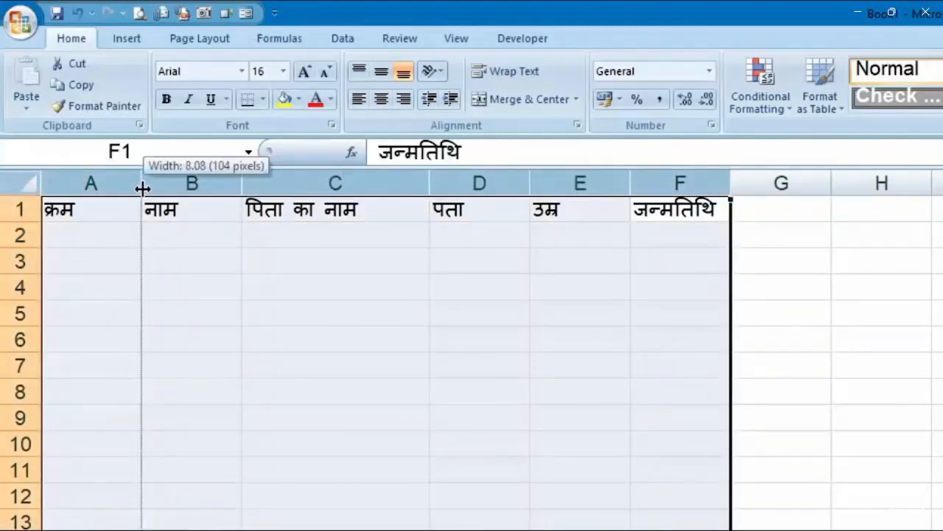
double_click(142, 188)
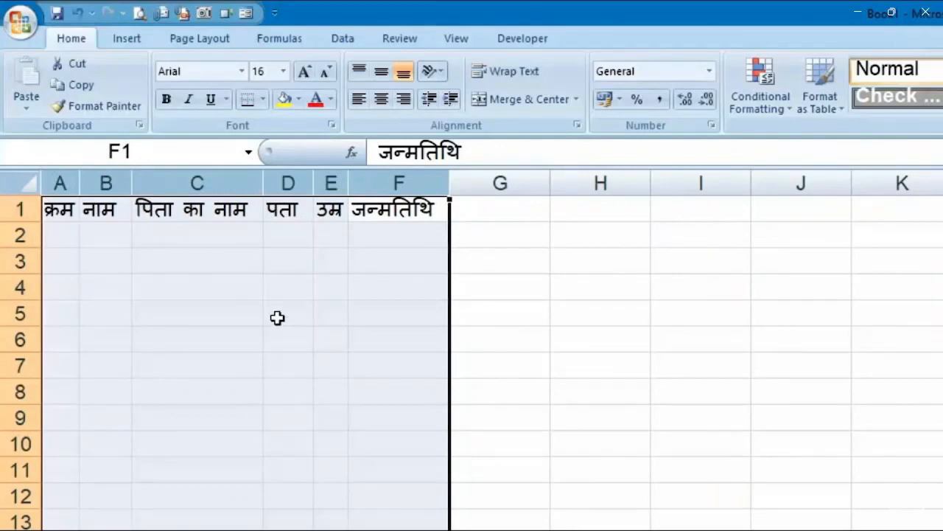
left_click(61, 183)
left_click(59, 236)
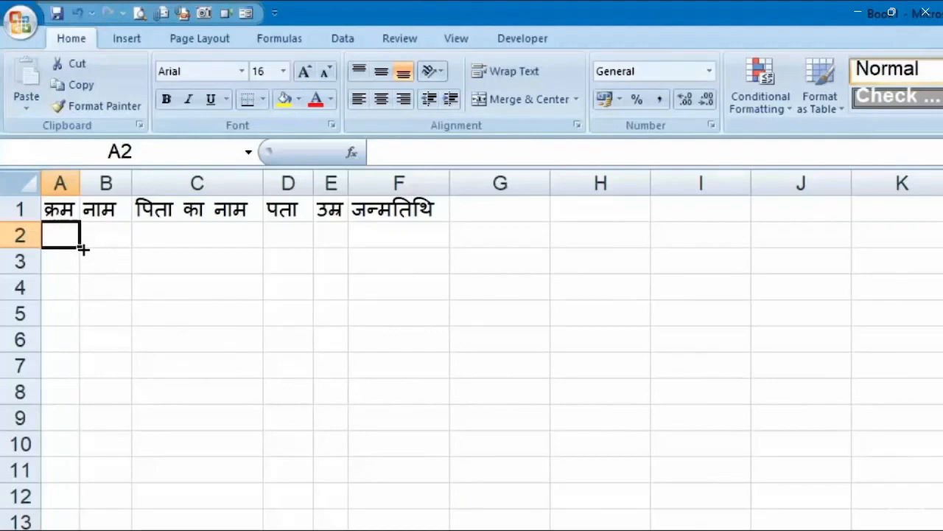
Extend a 1, 2 series to fill serial numbers 1–12 in A2:A13
type("1")
key("Return")
type("2")
key("Return")
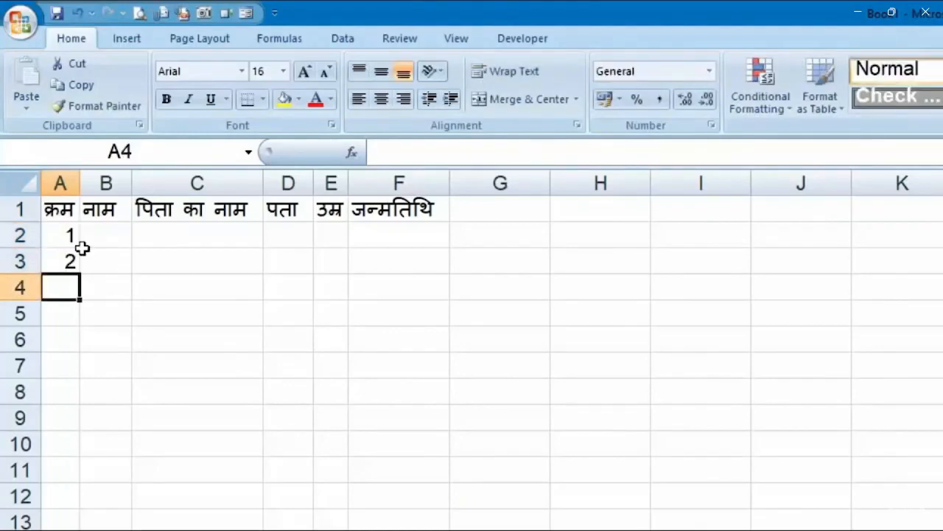
left_click_drag(64, 236, 77, 274)
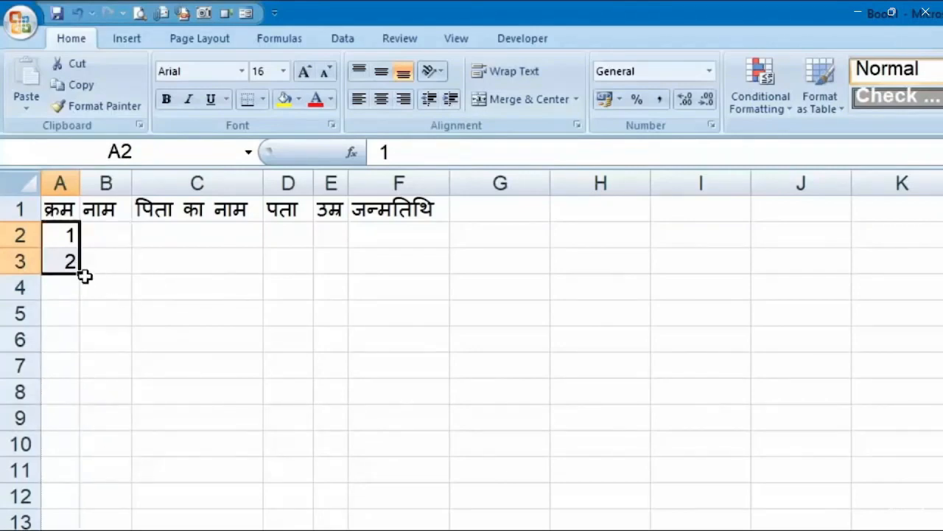
left_click_drag(83, 277, 70, 529)
scroll(70, 516, "up", 1)
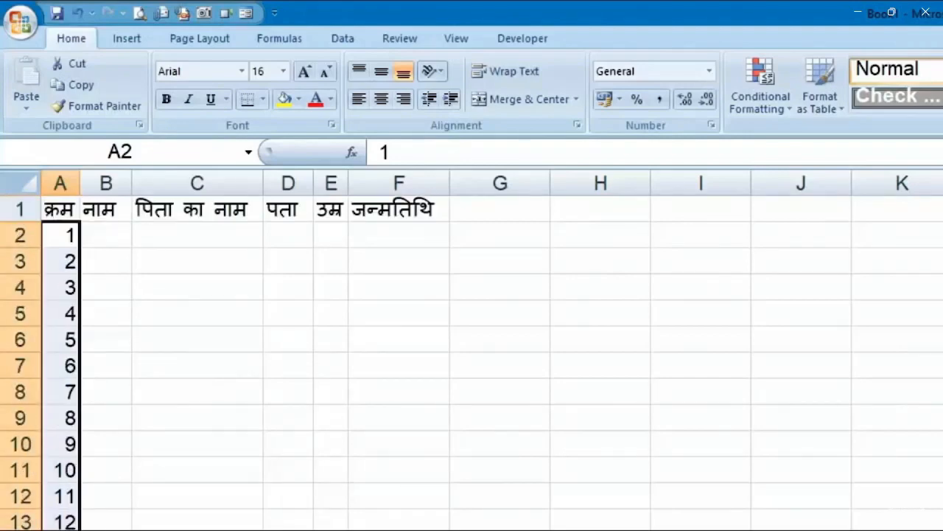
left_click(132, 516)
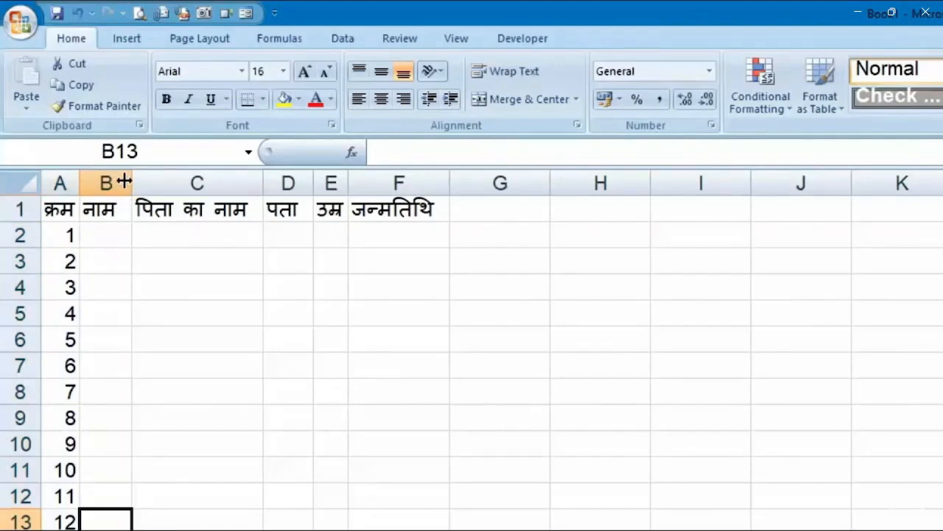
Widen column B and enter the person's name and father's name in B2 and C2
left_click_drag(131, 183, 321, 183)
left_click(199, 234)
type("र")
key("BackSpace")
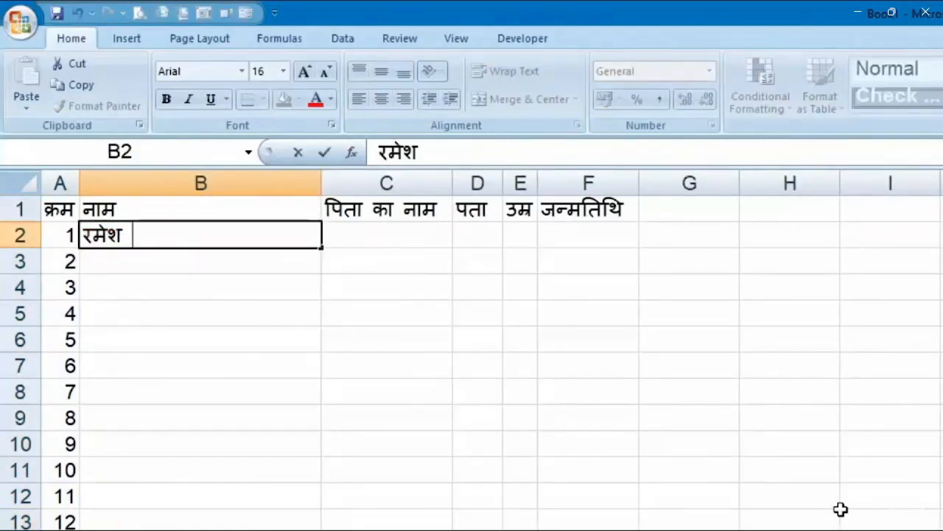
key("Tab")
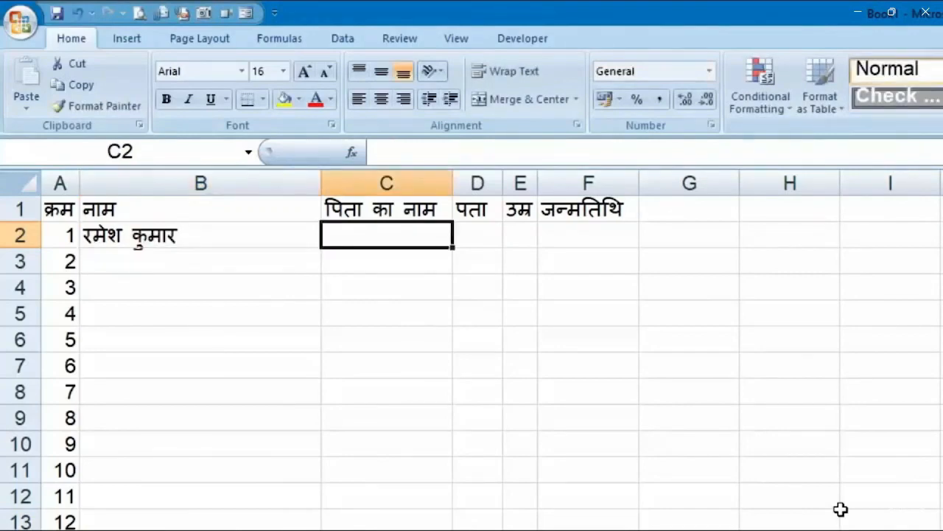
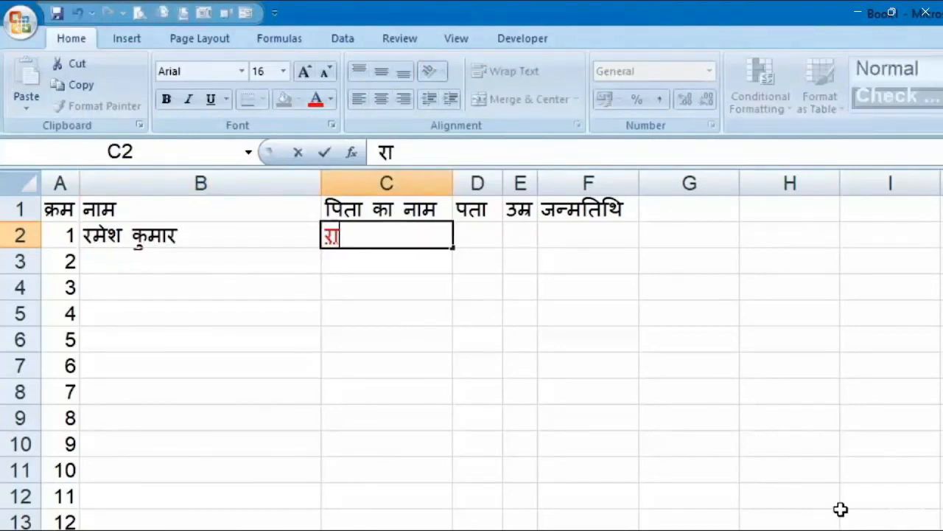
key("Tab")
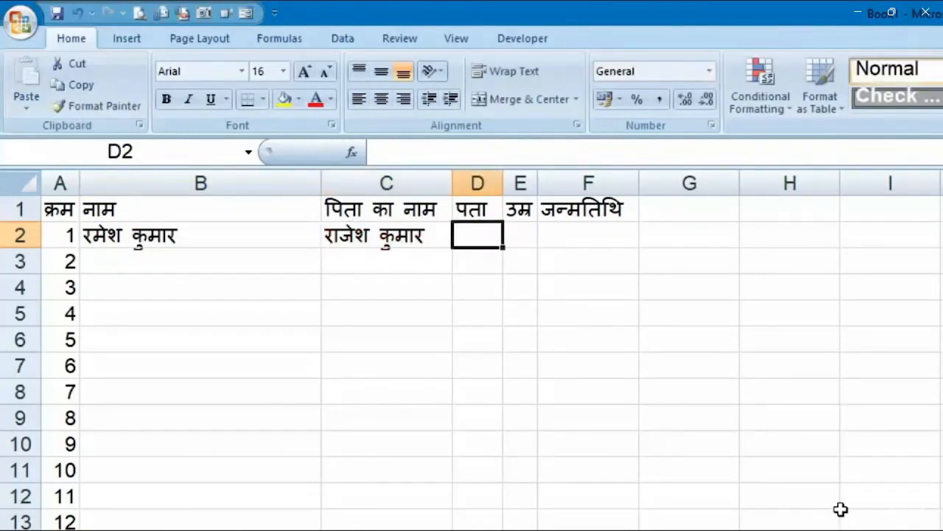
Enter address दिल्ली, age 32 and birth date 05-04-1984 into D2 through F2
type("दिल्ली")
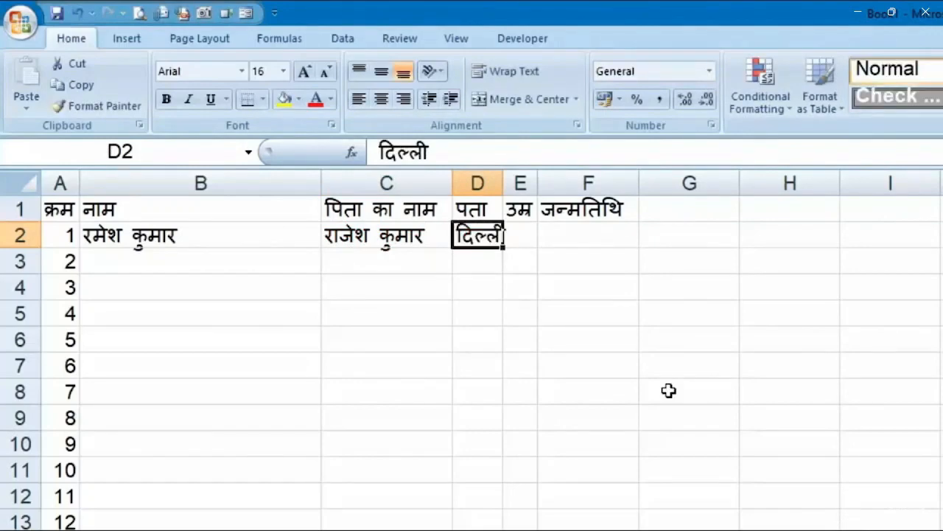
key("Tab")
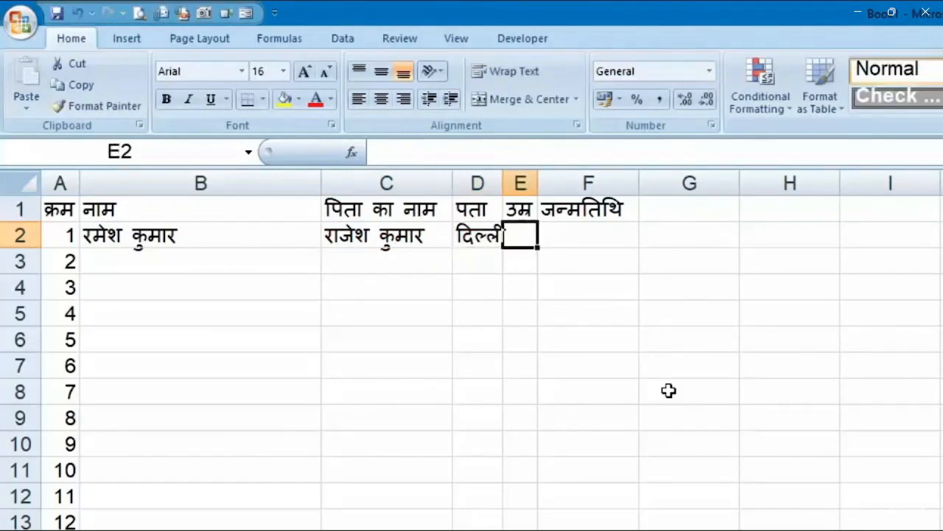
type("32")
key("Tab")
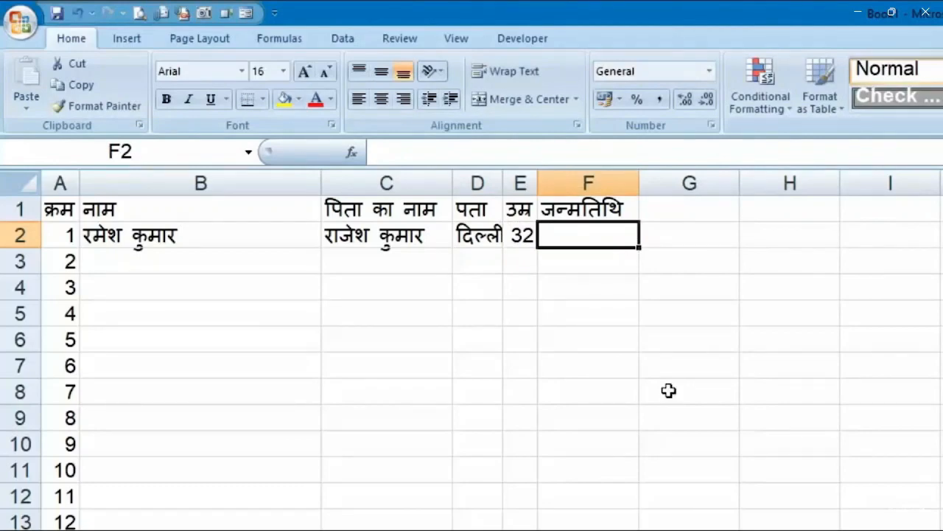
type("05-04-19")
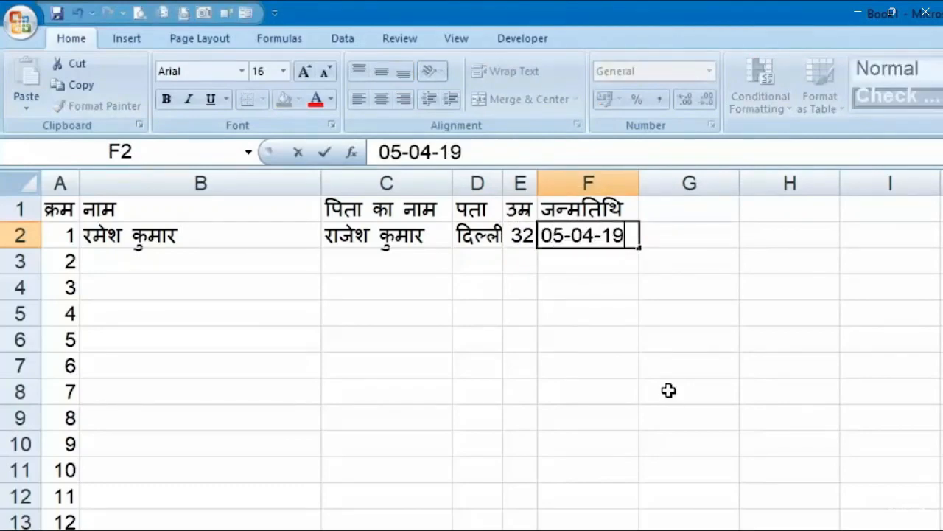
type("84")
key("Return")
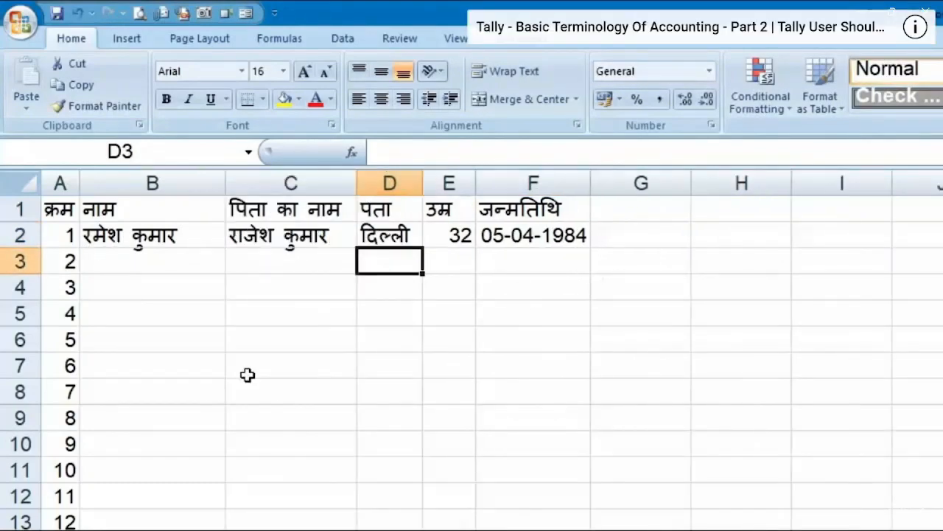
Apply All Borders to the A1:F29 table range
left_click(241, 464)
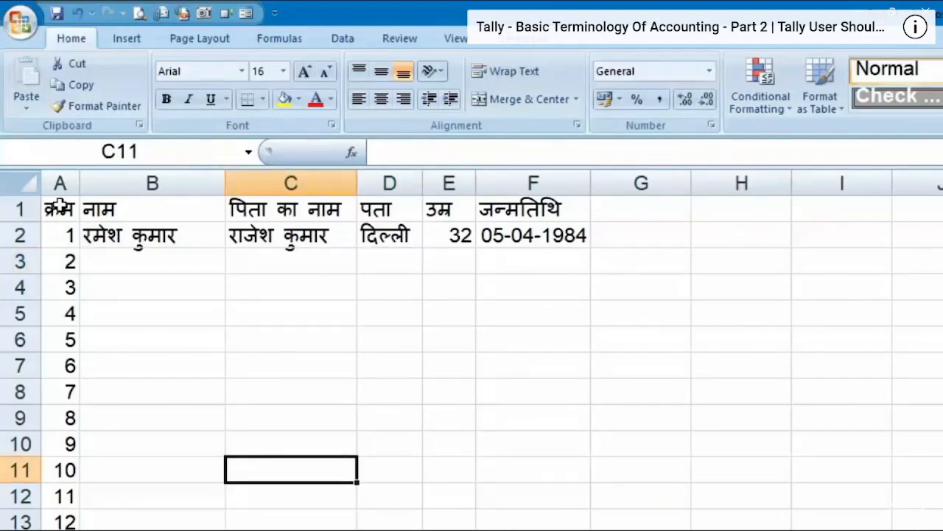
left_click_drag(60, 206, 582, 530)
scroll(295, 354, "up", 1)
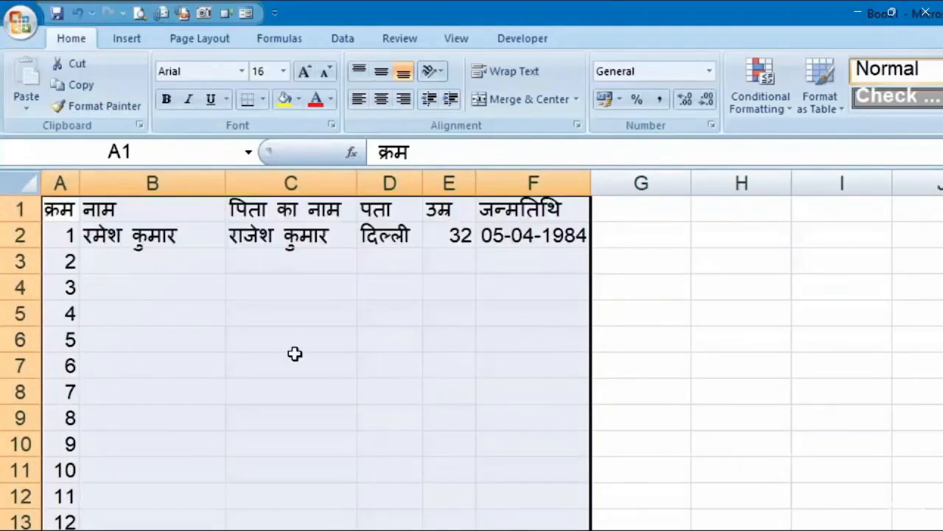
left_click(267, 102)
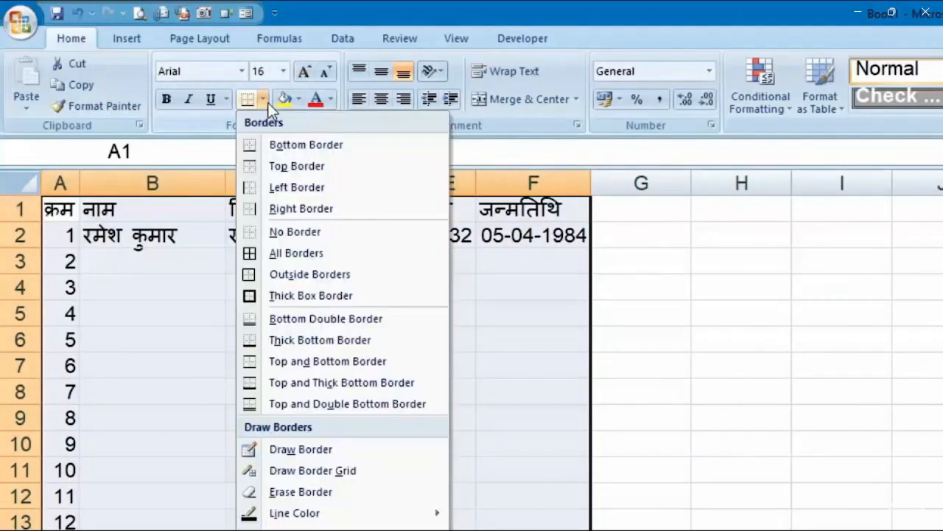
left_click(300, 255)
left_click(912, 341)
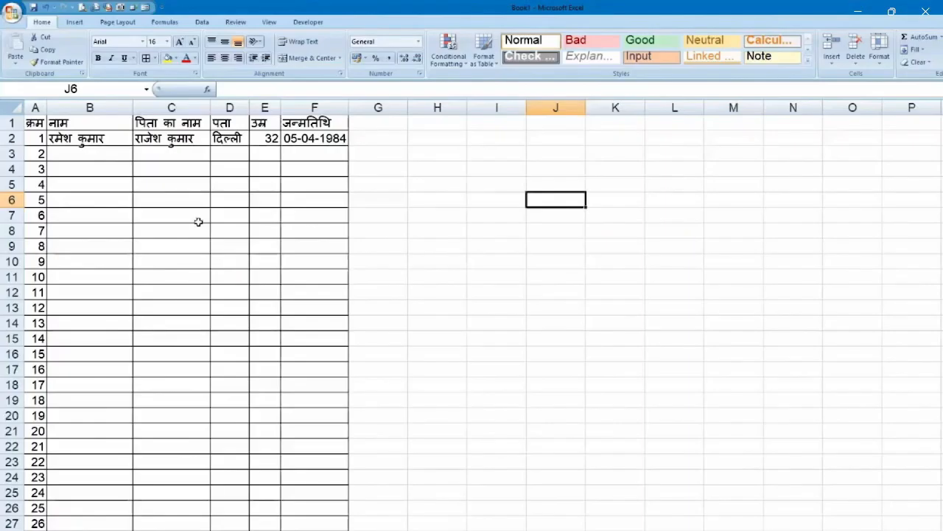
left_click(83, 8)
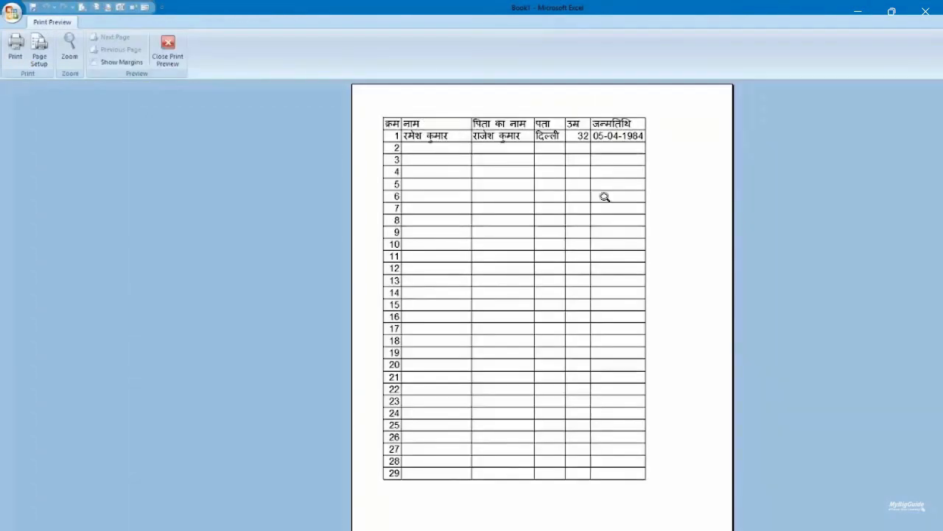
Review the printed page layout, then close Print Preview
left_click(168, 45)
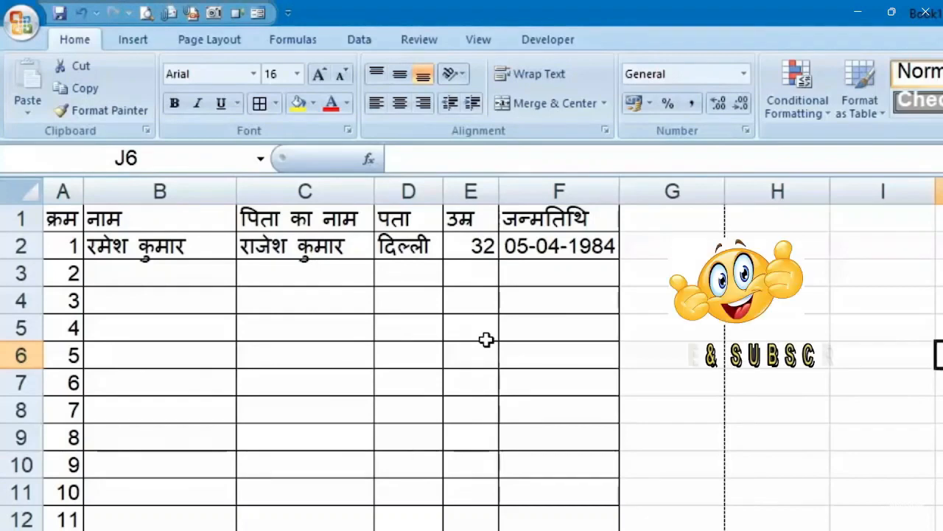
Go to Excel Options' Customize page and list All Commands
left_click(32, 23)
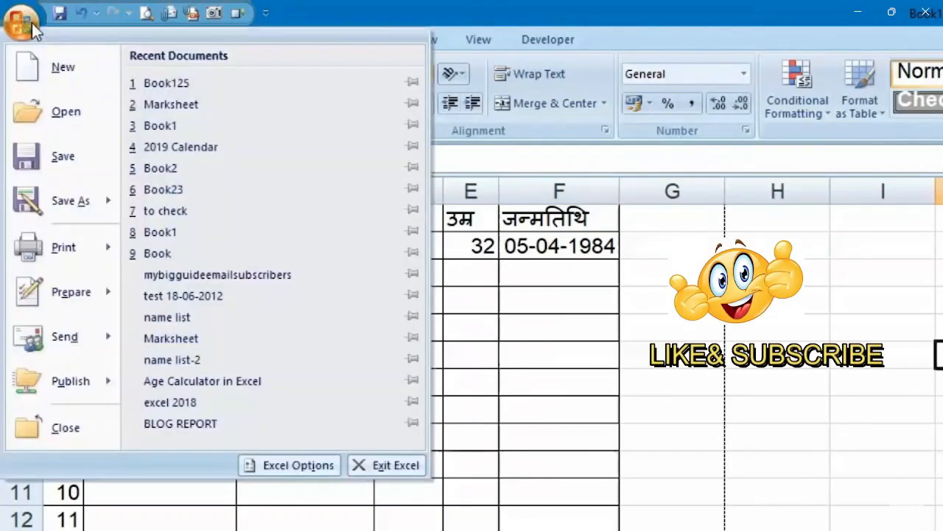
left_click(292, 475)
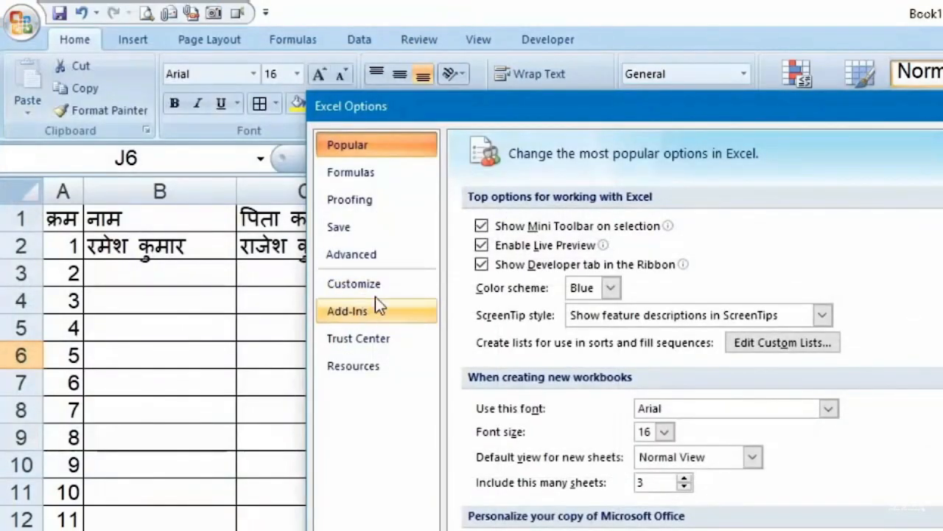
left_click(381, 286)
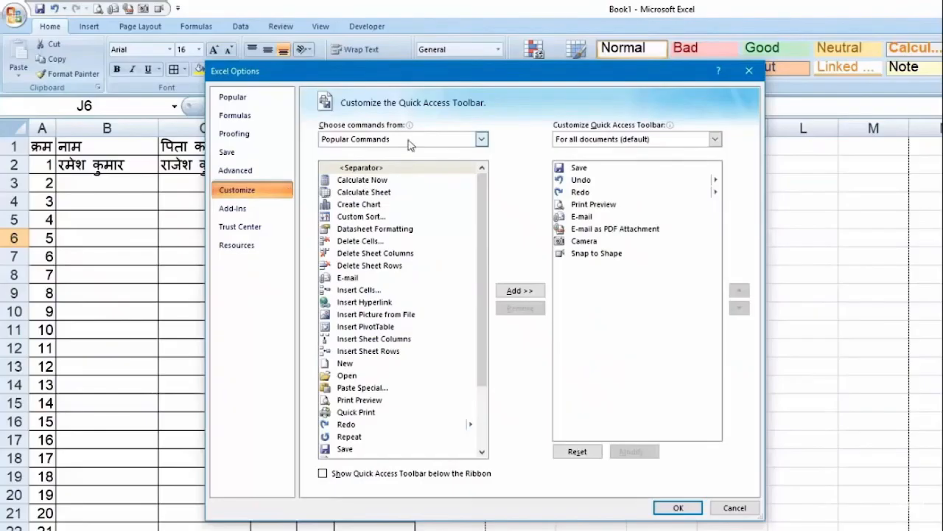
left_click(616, 207)
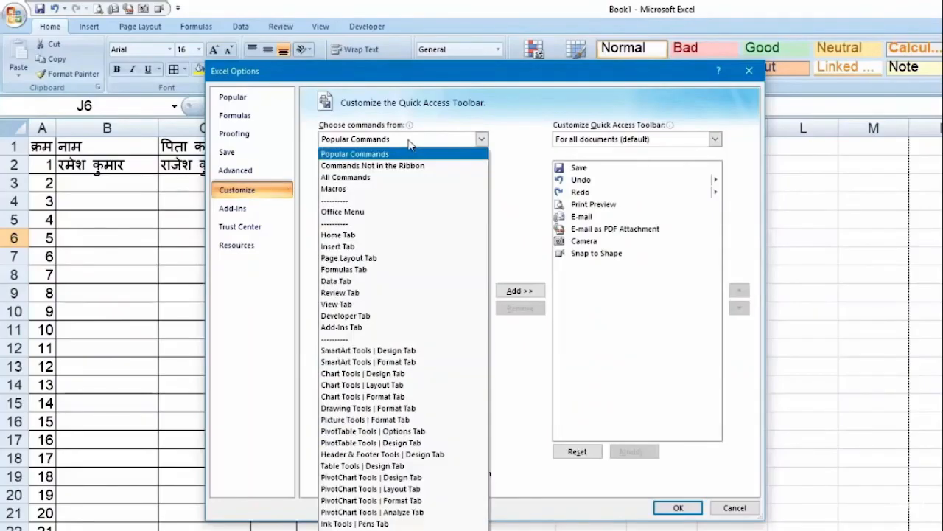
left_click(399, 179)
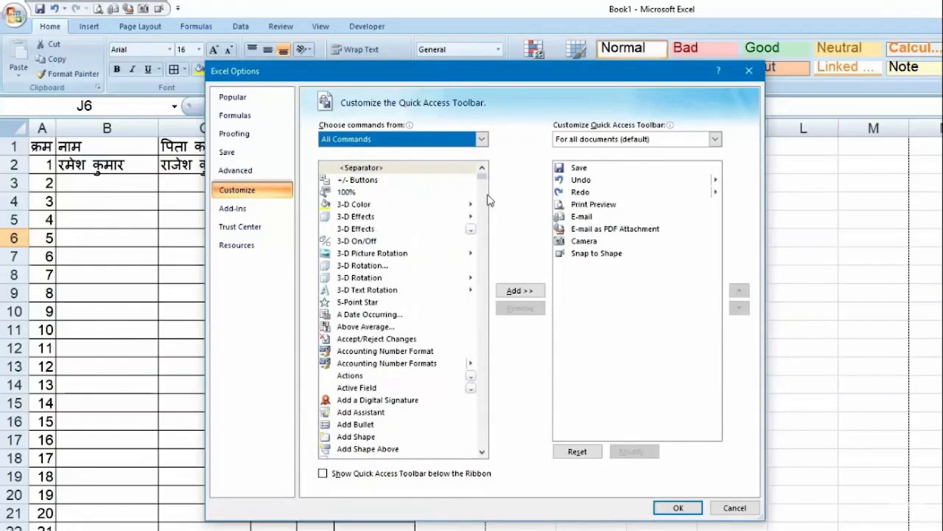
Add the Form… command to the Quick Access Toolbar and confirm with OK
left_click_drag(483, 183, 491, 229)
scroll(444, 285, "down", 19)
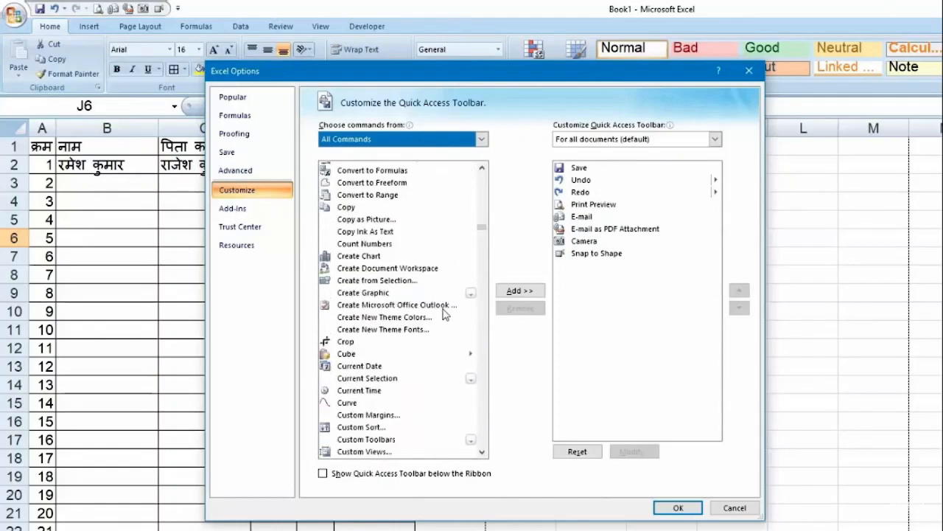
scroll(432, 344, "down", 20)
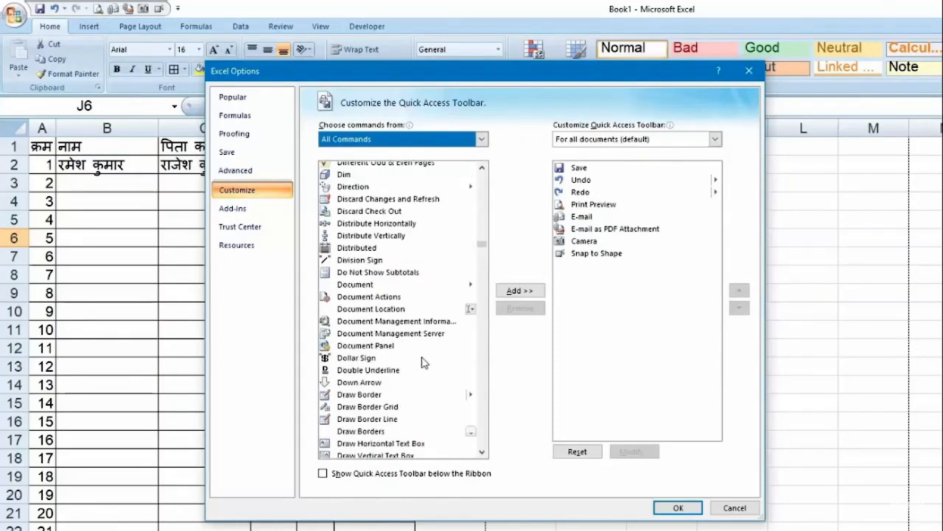
scroll(426, 362, "down", 4)
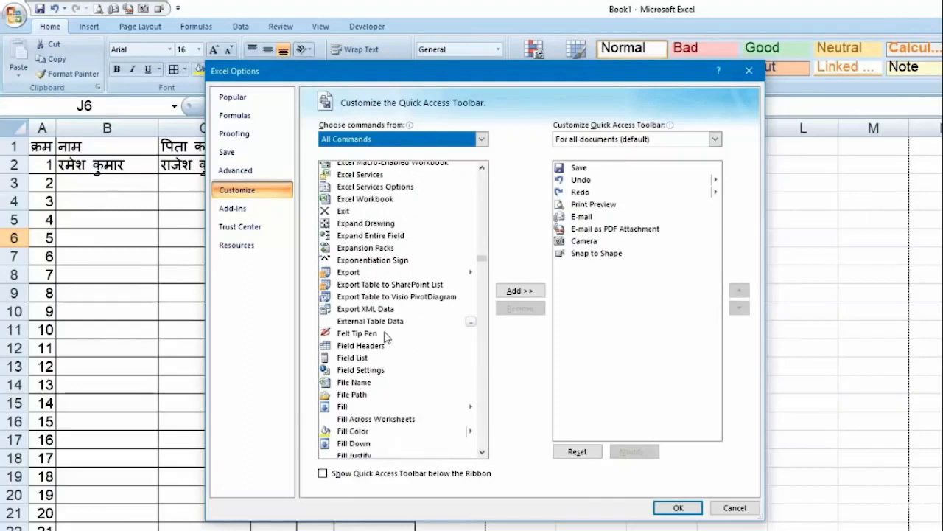
left_click(482, 451)
left_click_drag(484, 458, 484, 457)
left_click(351, 439)
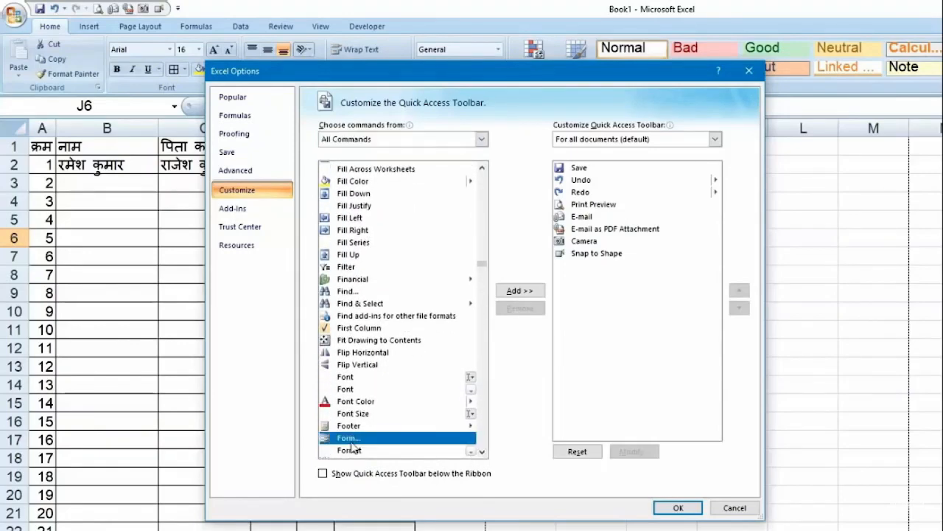
scroll(376, 412, "down", 3)
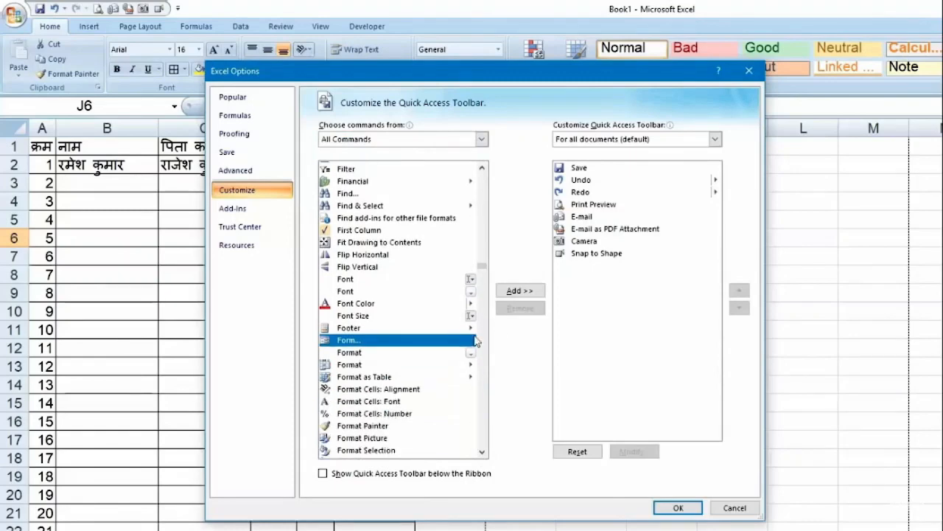
left_click(516, 292)
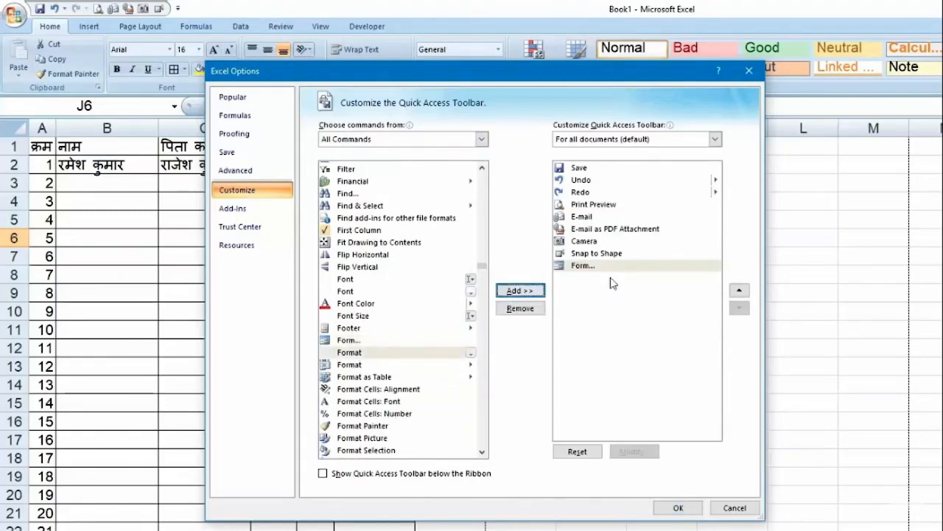
left_click(676, 507)
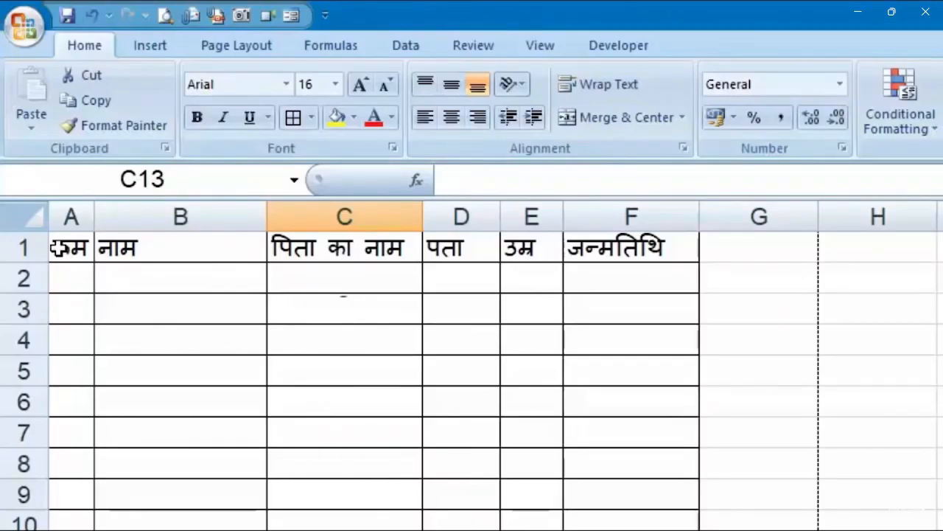
Select headings A1:F1 and open the data form, accepting row 1 as column labels
left_click_drag(59, 248, 663, 248)
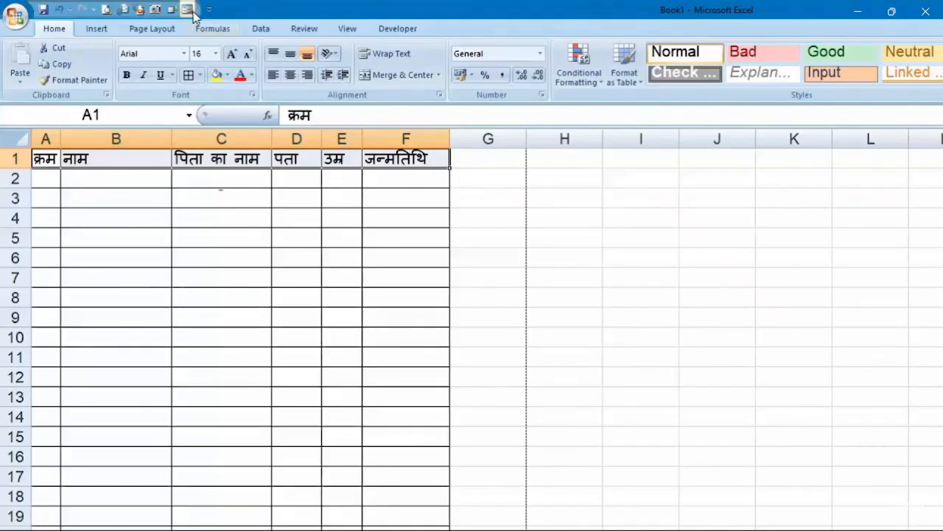
left_click(190, 11)
left_click(651, 445)
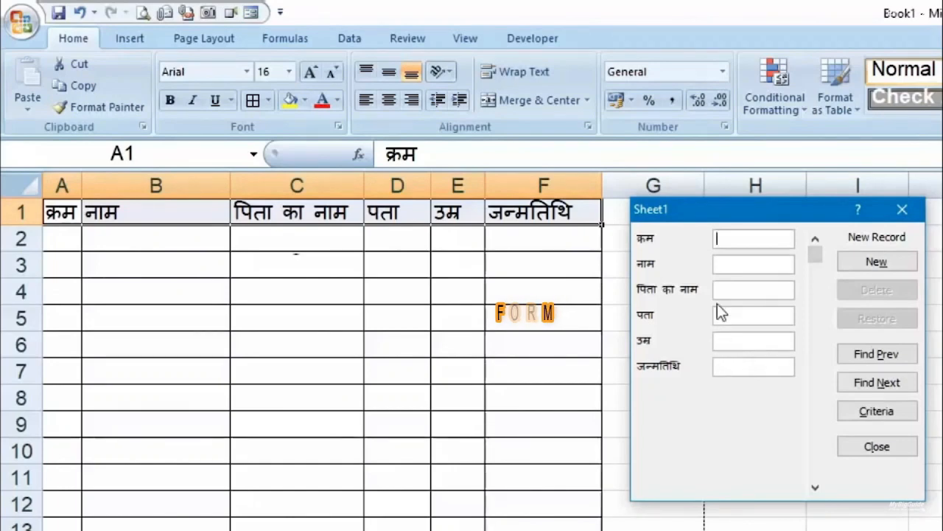
left_click(718, 263)
Add record 1 via the form: serial 1, name, father's name, दिल्ली, 32, 05-04-1984
left_click(728, 236)
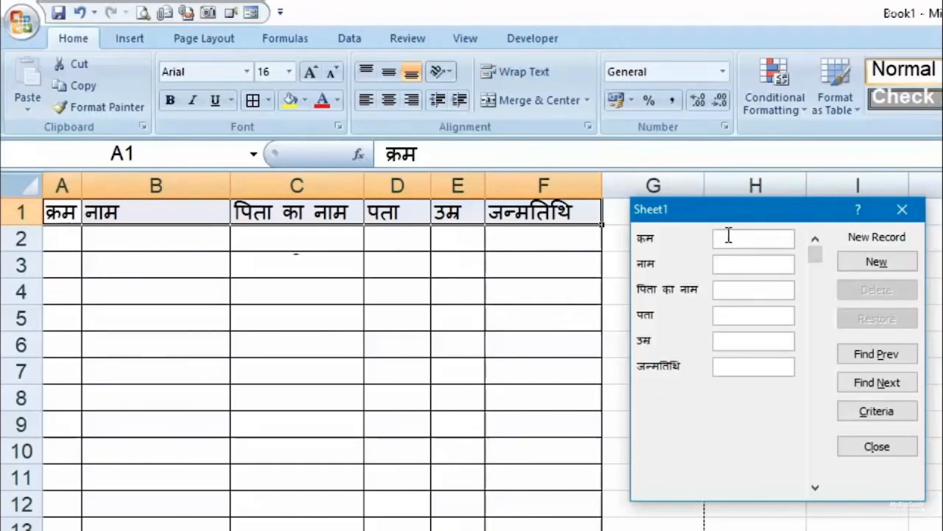
type("1")
key("Tab")
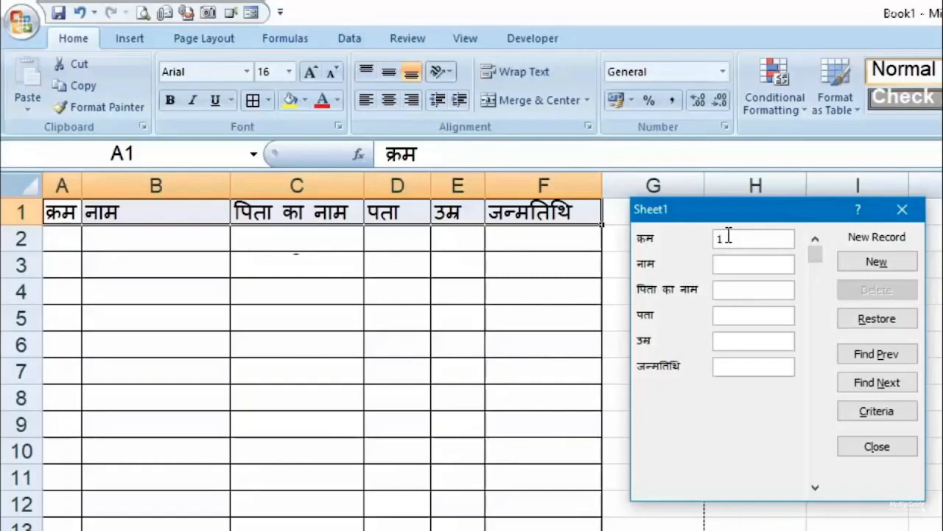
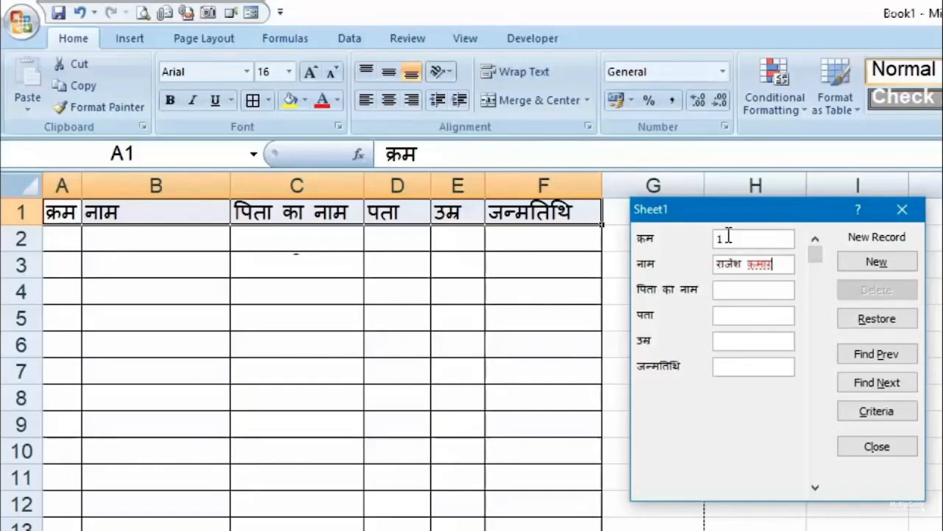
key("Tab")
type("रा")
key("BackSpace")
key("BackSpace")
key("Tab")
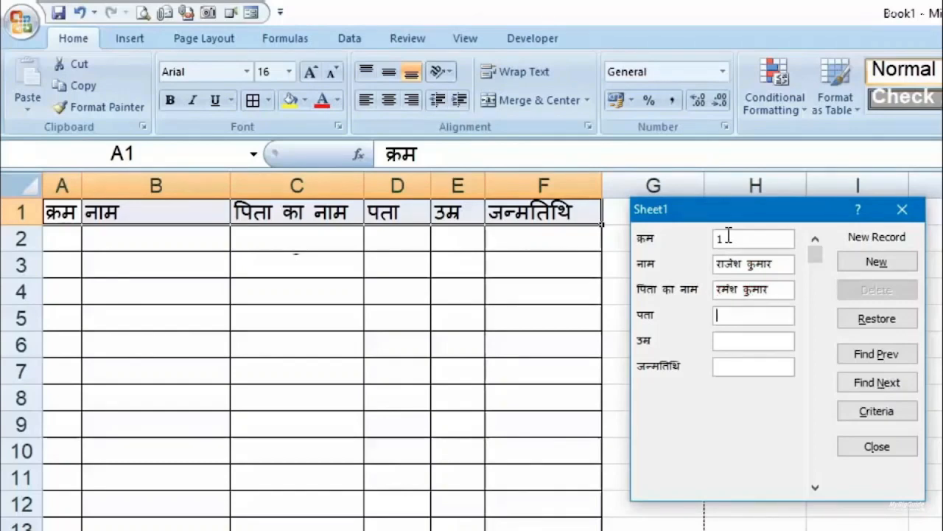
type("दिल्ली")
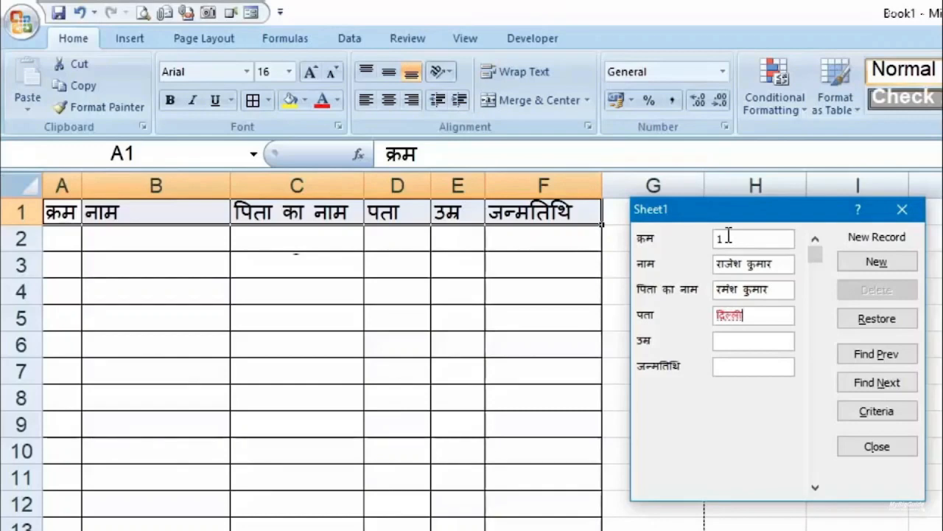
key("Tab")
type("32")
key("Tab")
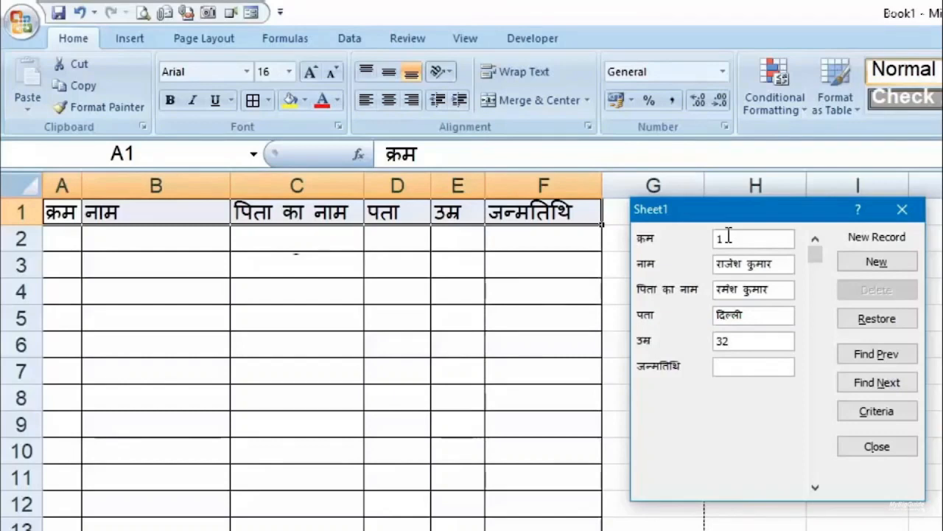
type("05-04-1984")
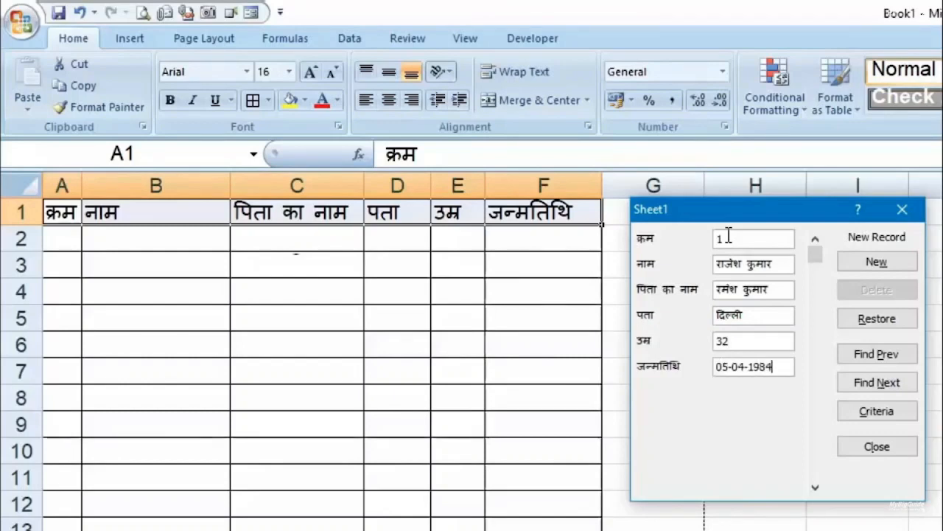
key("Return")
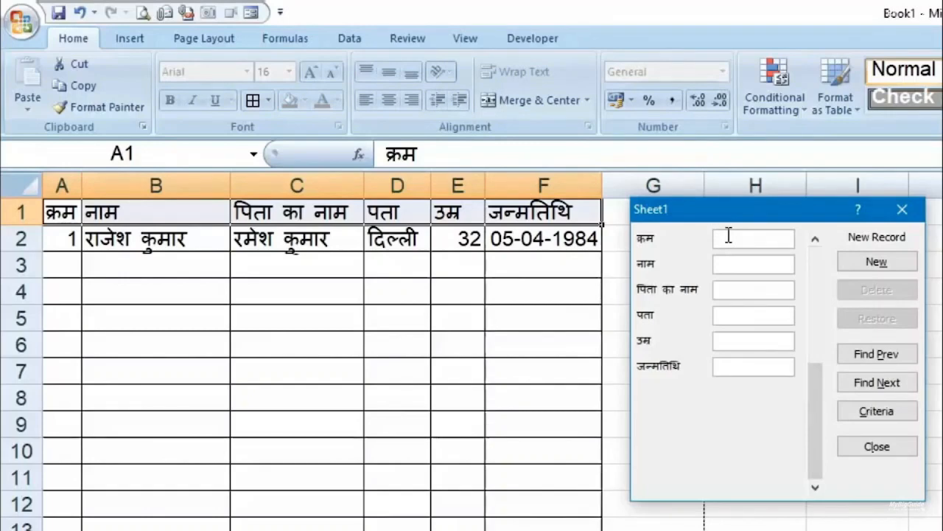
Add record 2: serial 2, name, father's name, आगरा, age 33, born 14-02-1986
type("2")
key("Tab")
key("Tab")
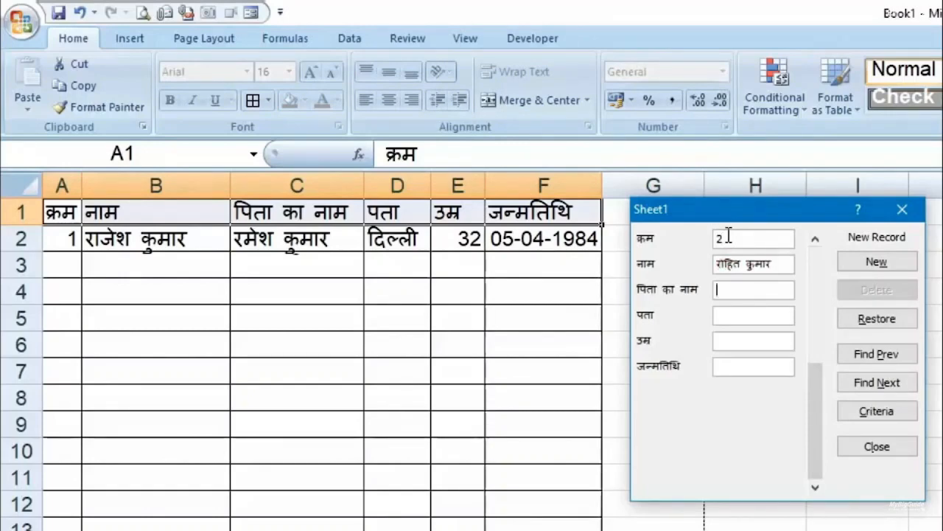
key("Tab")
type("आगरा")
key("Tab")
type("3314-02-1986")
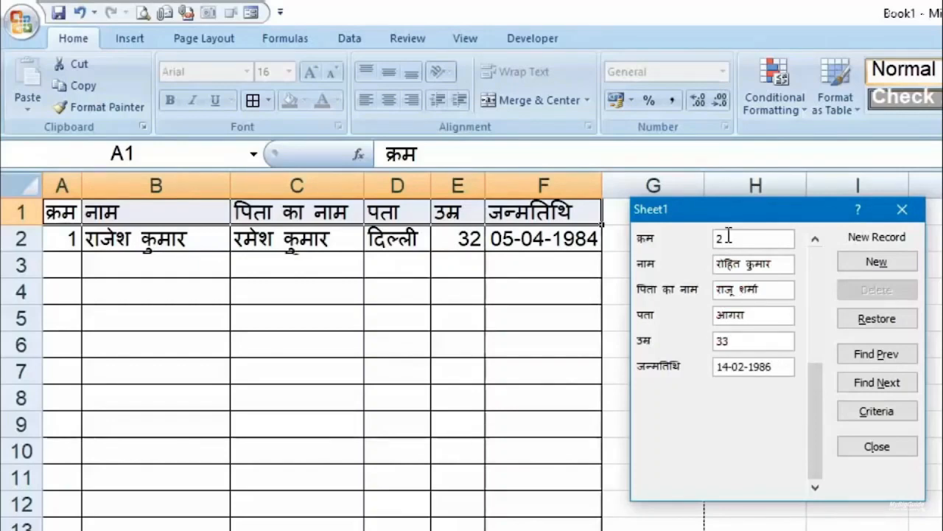
key("Return")
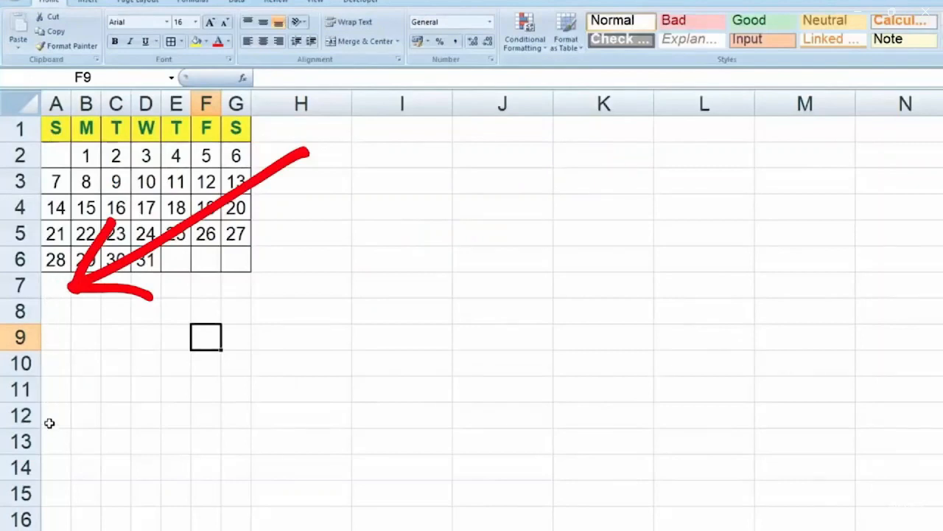
Copy the A1:G6 calendar and paste it transposed at A8 using Paste Special
left_click_drag(56, 128, 236, 266)
key("ctrl+c")
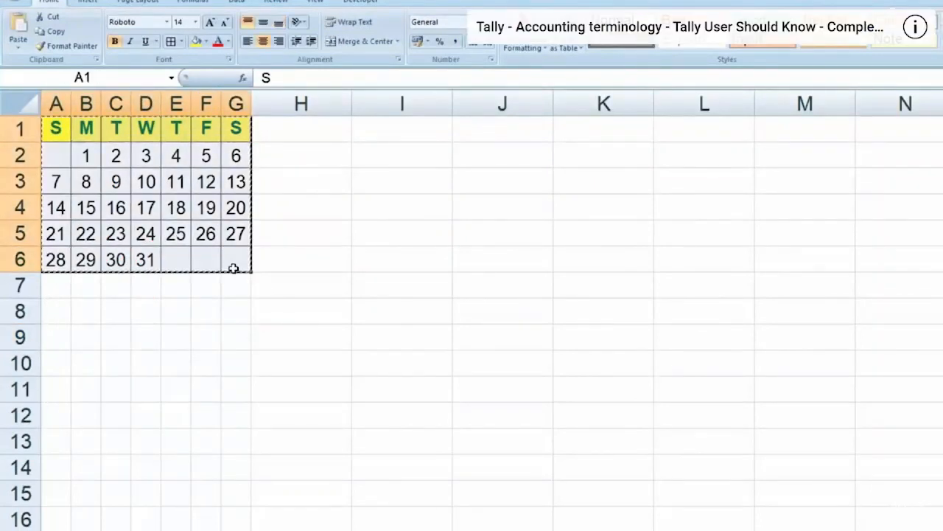
left_click(60, 314)
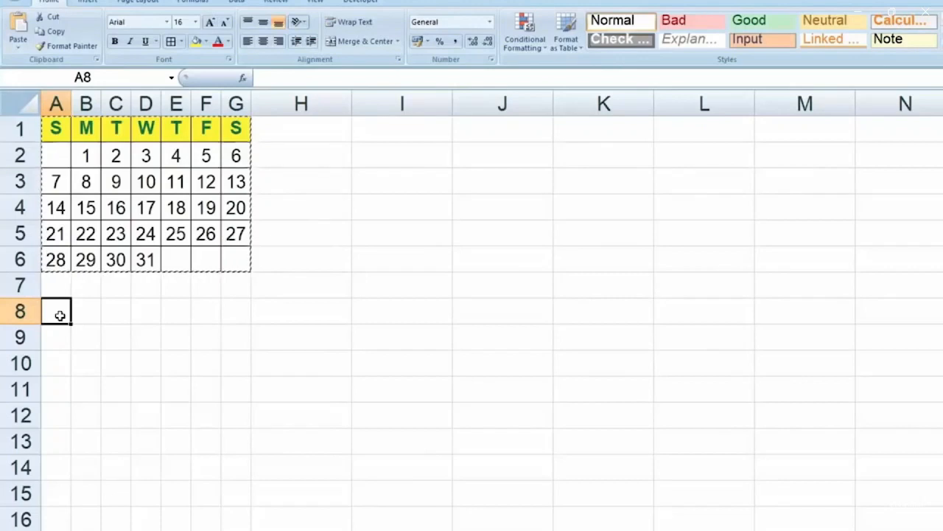
right_click(61, 315)
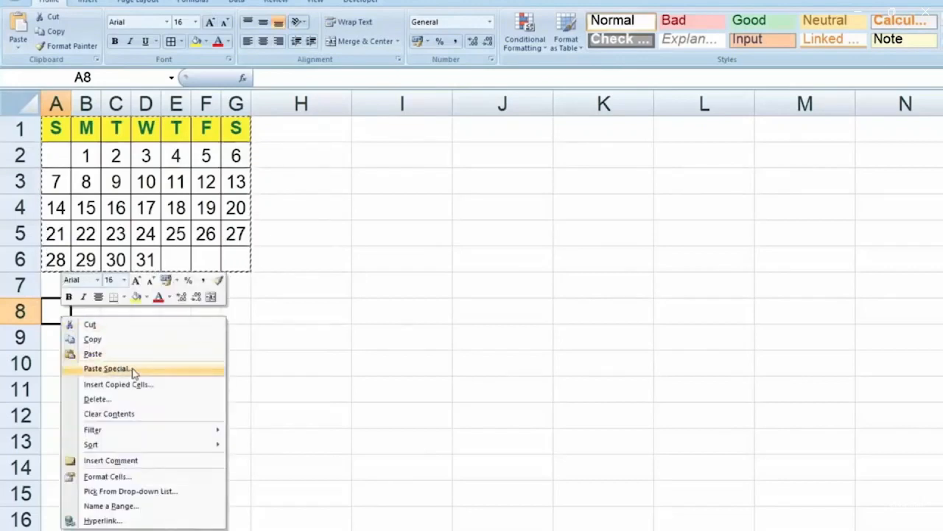
left_click(134, 370)
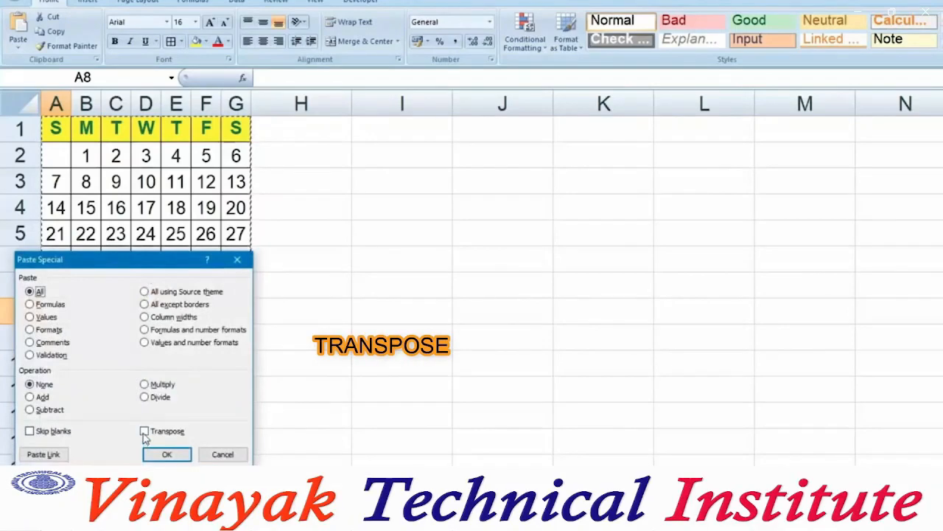
left_click(144, 432)
left_click(163, 455)
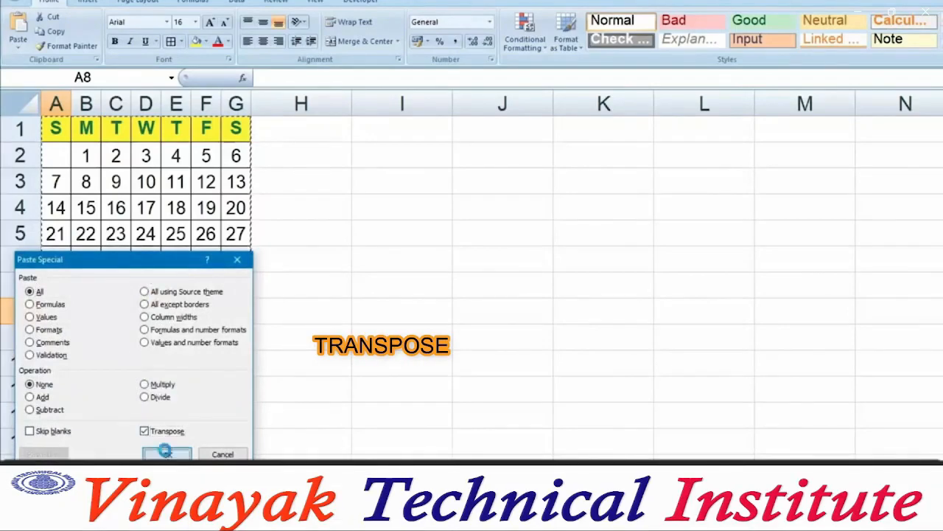
left_click(291, 446)
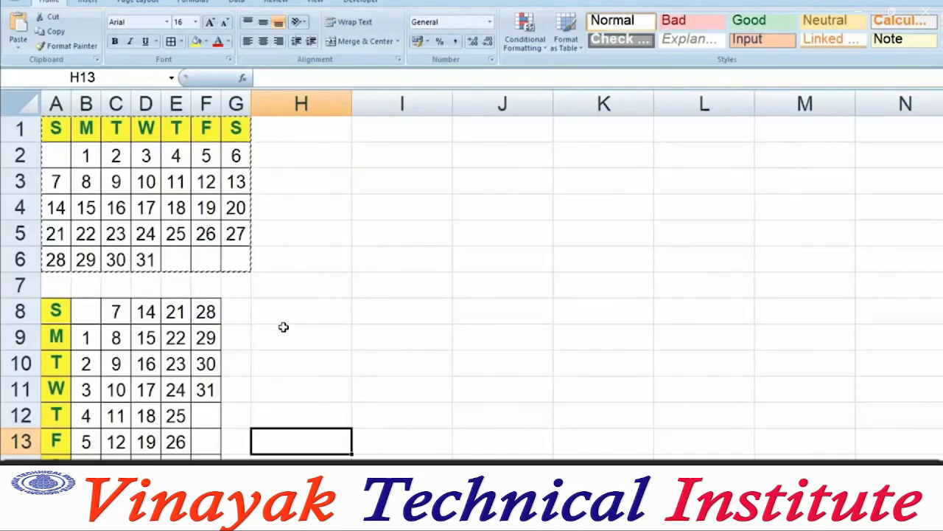
Toggle centre alignment off and back on for the subject-marks table I1:L3
scroll(228, 447, "down", 2)
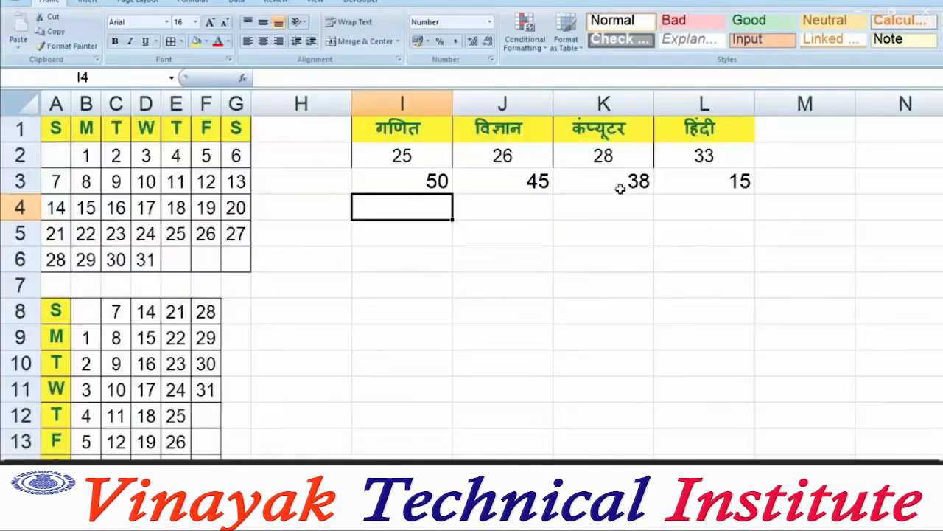
left_click_drag(402, 127, 678, 187)
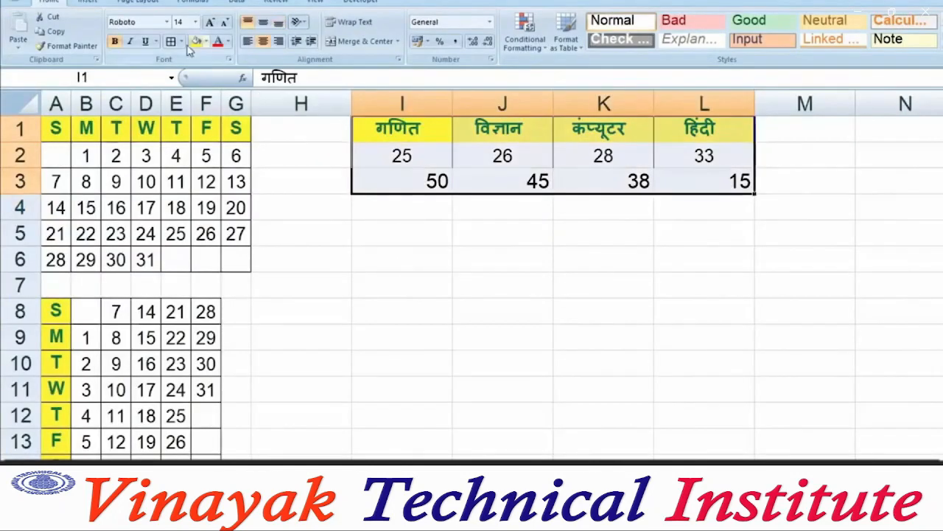
left_click(264, 41)
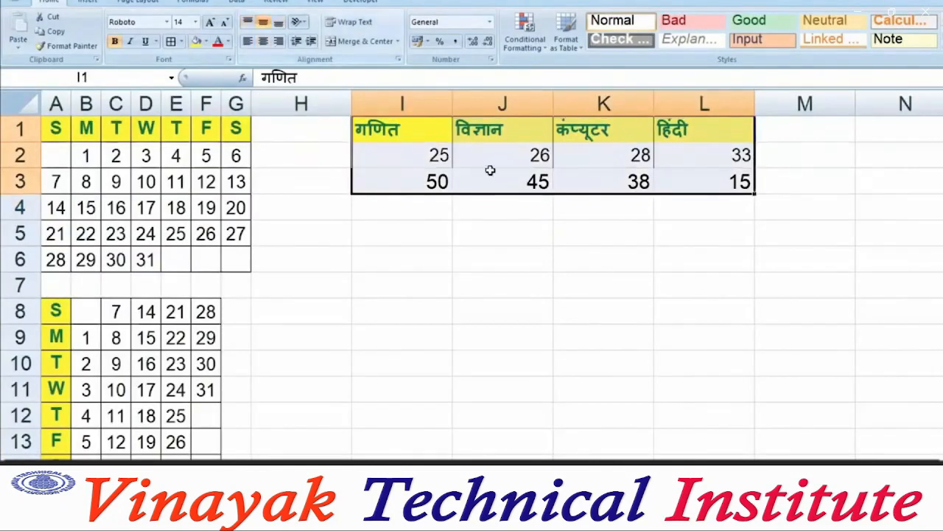
left_click(263, 41)
left_click(605, 287)
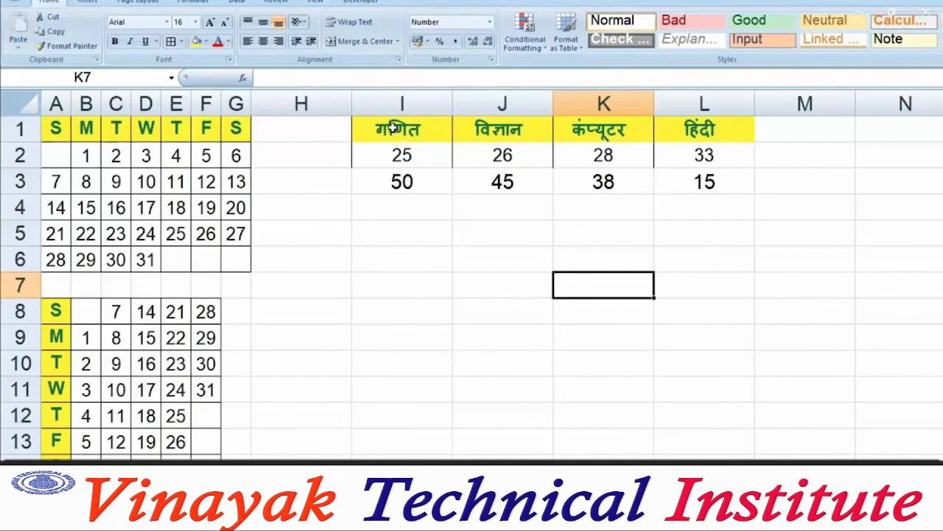
Copy I1:L3 and Paste Special it transposed at cell I6
left_click_drag(394, 127, 715, 187)
key("ctrl+c")
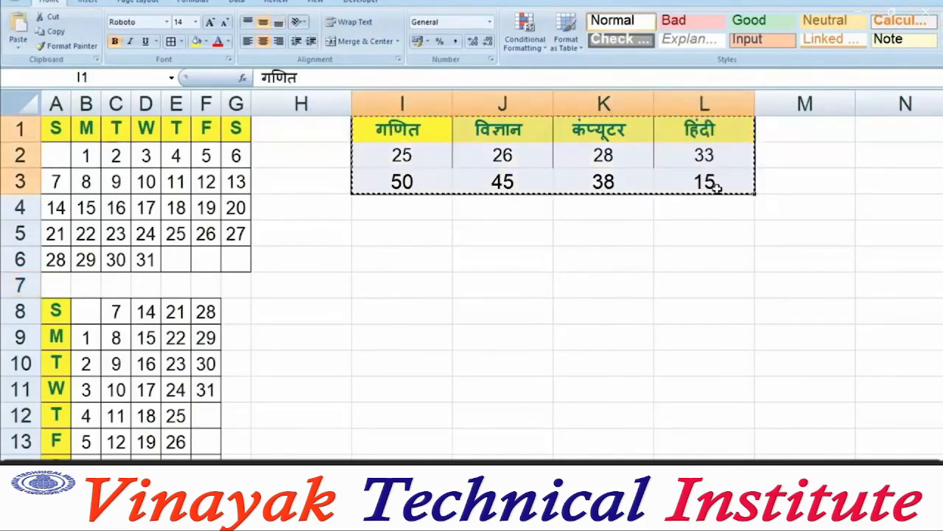
right_click(431, 259)
left_click(432, 307)
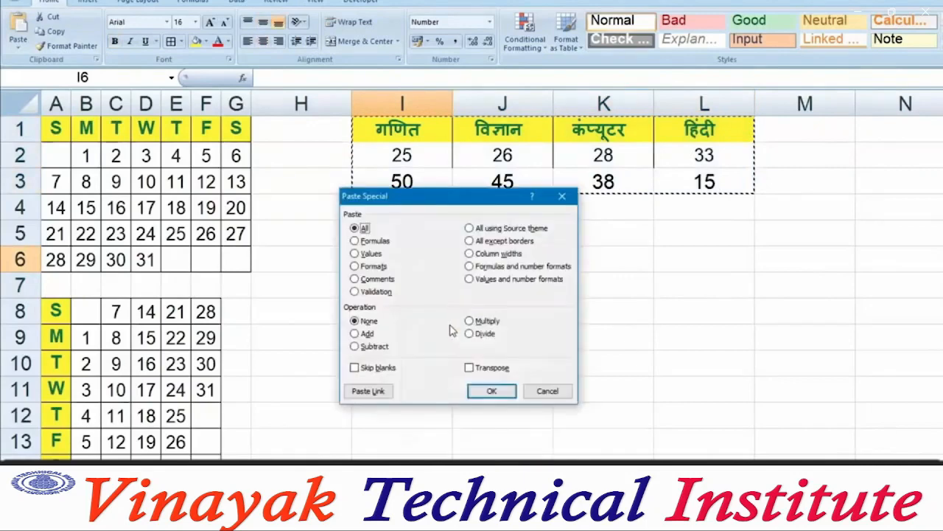
left_click(495, 368)
left_click(492, 391)
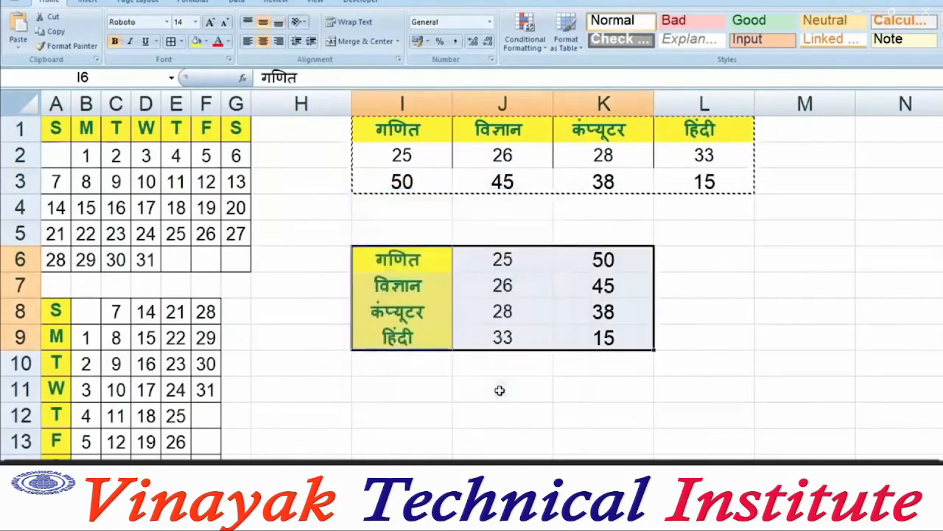
left_click(510, 398)
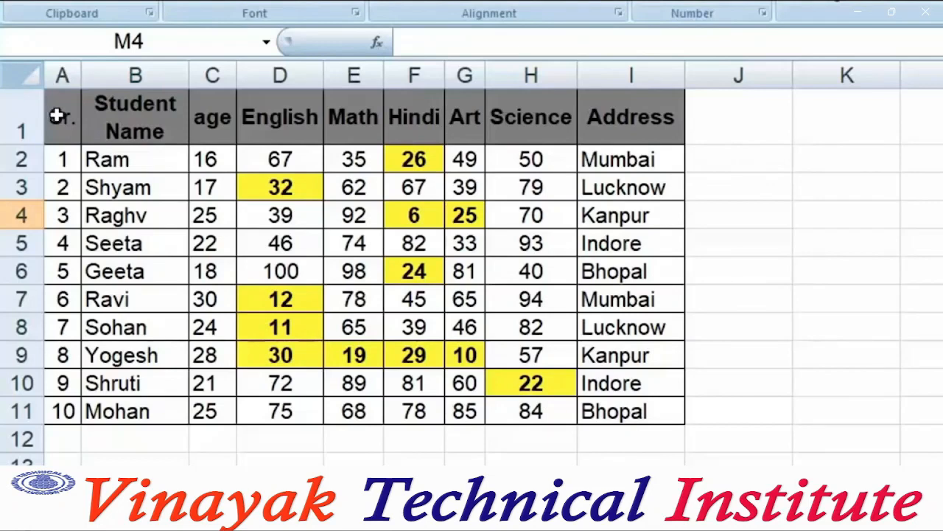
Turn on column filters for the header row A1:I1
left_click_drag(56, 115, 635, 116)
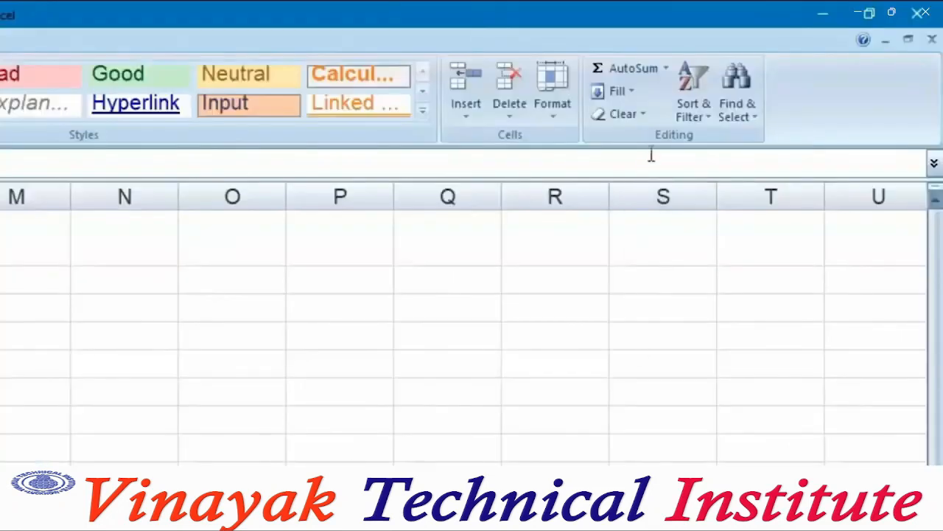
left_click(699, 121)
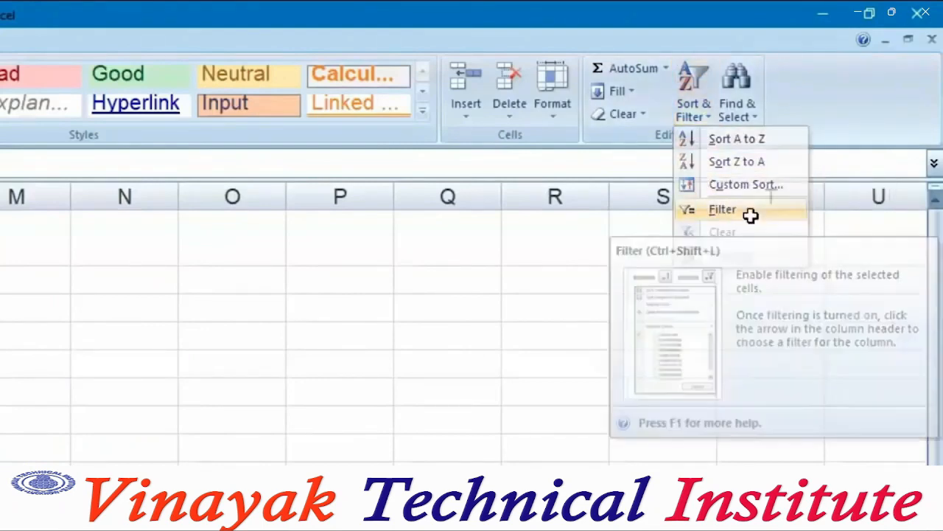
left_click(745, 212)
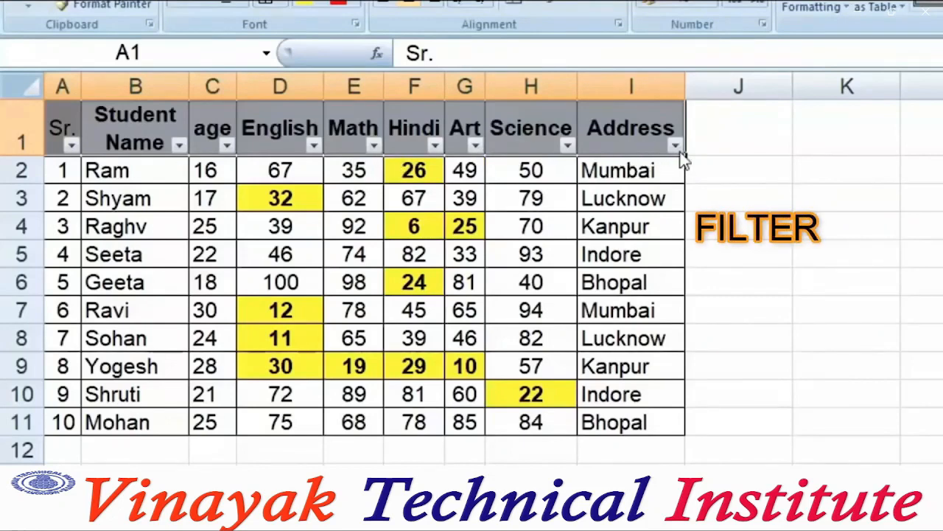
Filter the Address column to show only Bhopal
left_click(677, 146)
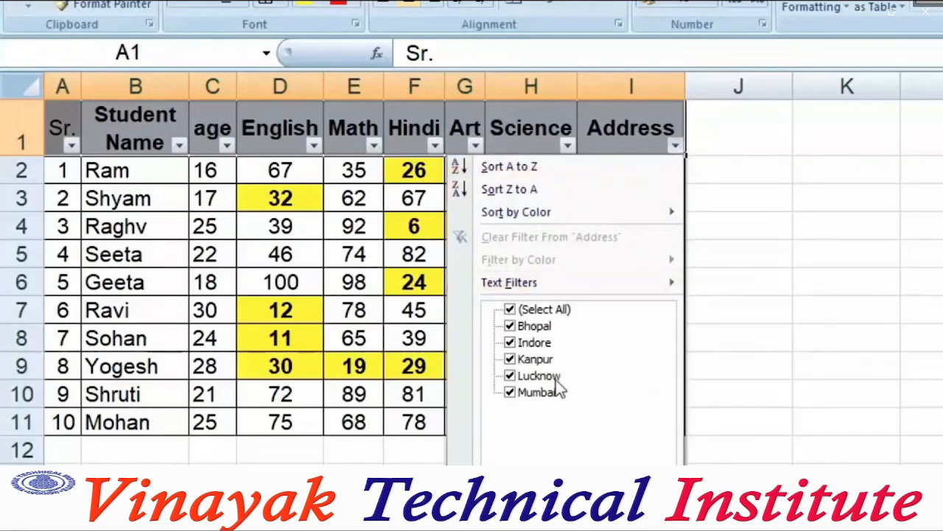
left_click(510, 309)
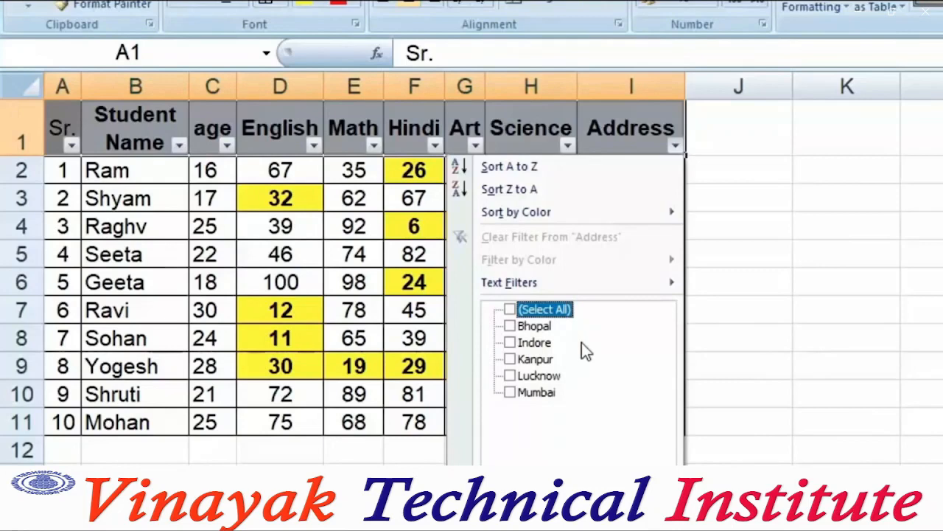
left_click(514, 325)
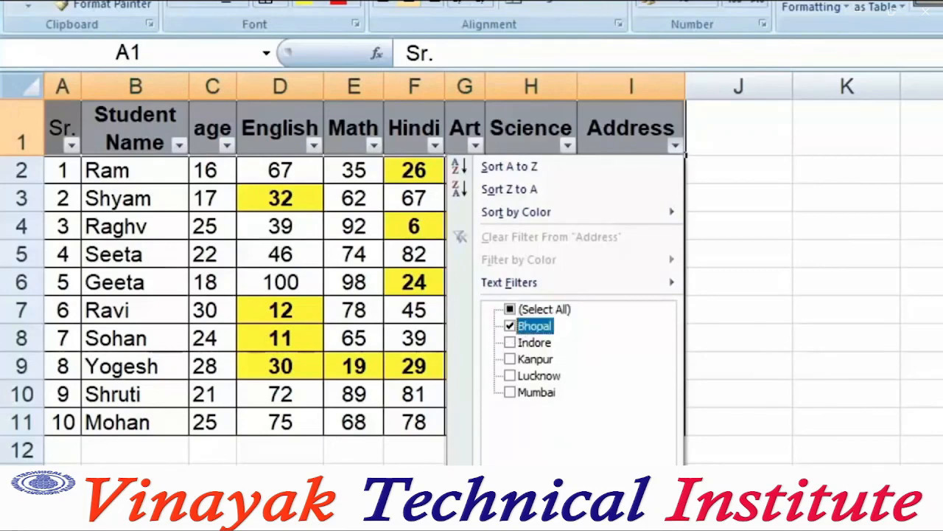
left_click(574, 501)
left_click(738, 476)
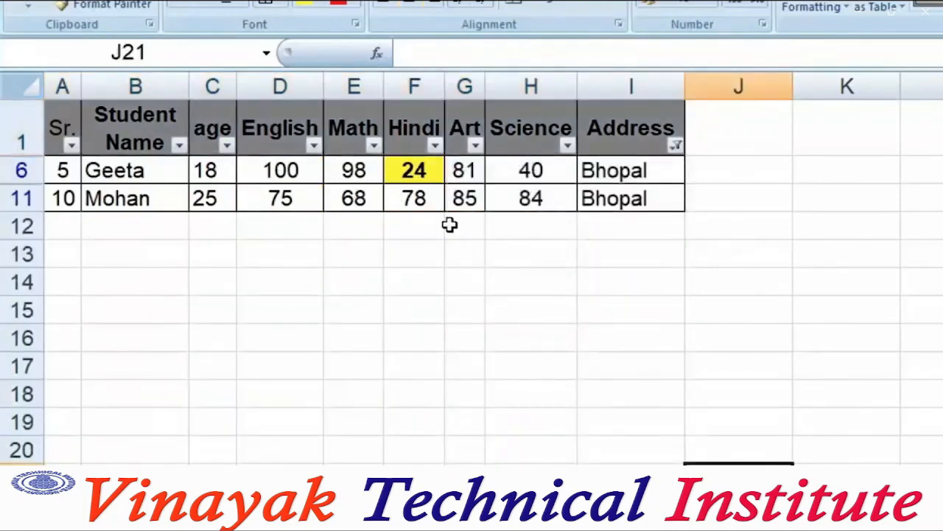
Add Kanpur and then Lucknow to the Address filter
left_click(675, 145)
left_click(510, 359)
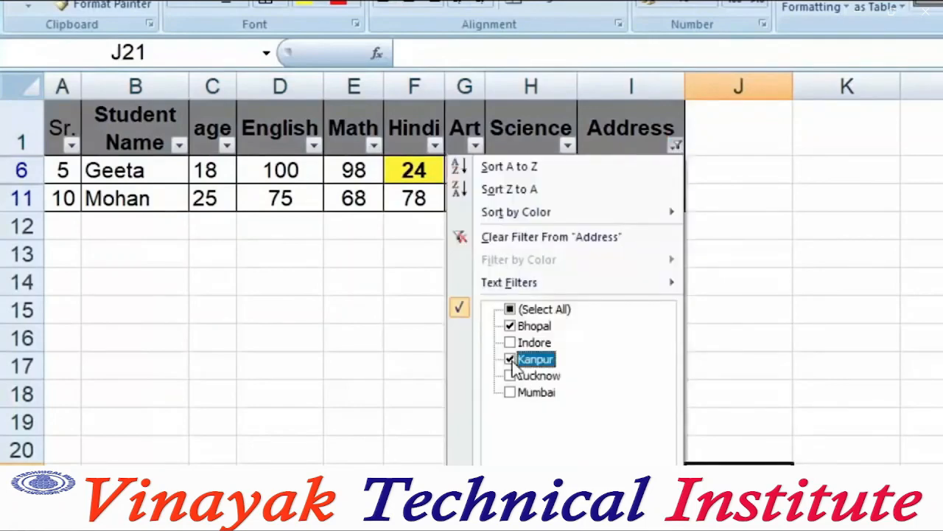
key("Return")
left_click(675, 145)
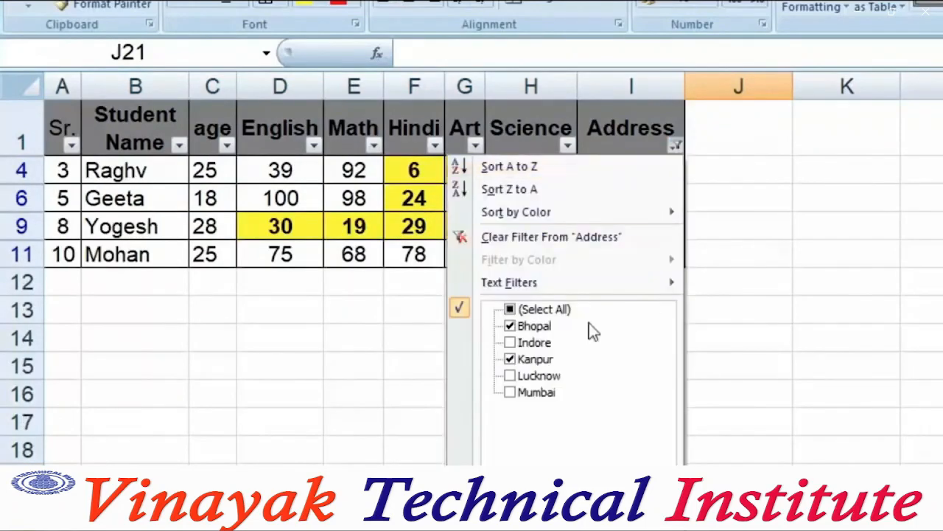
left_click(522, 376)
key("Return")
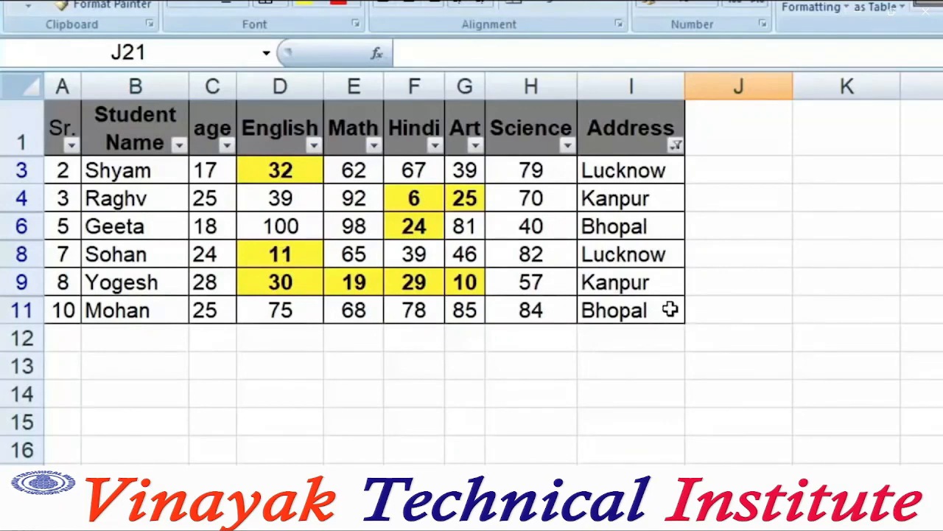
Filter the age column to show only ages 17 and 28
left_click(226, 145)
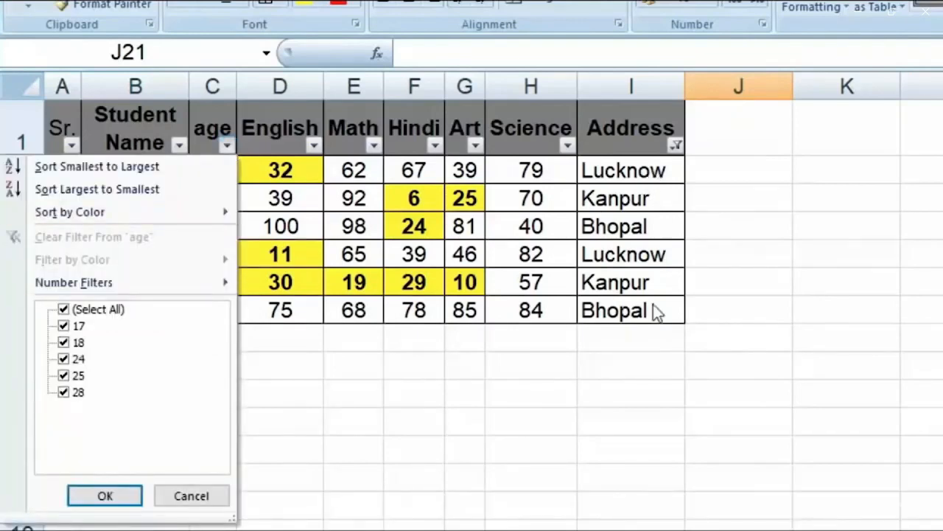
left_click(63, 309)
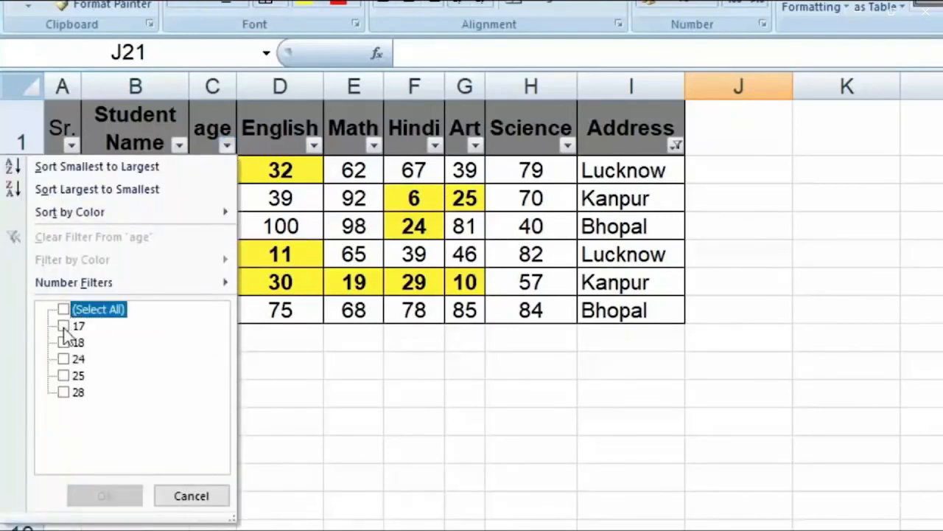
left_click(64, 326)
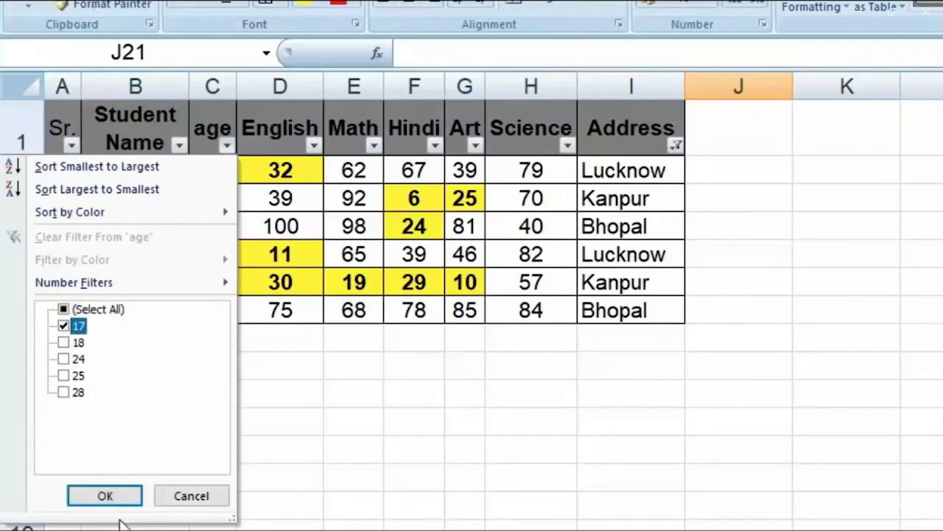
left_click(120, 495)
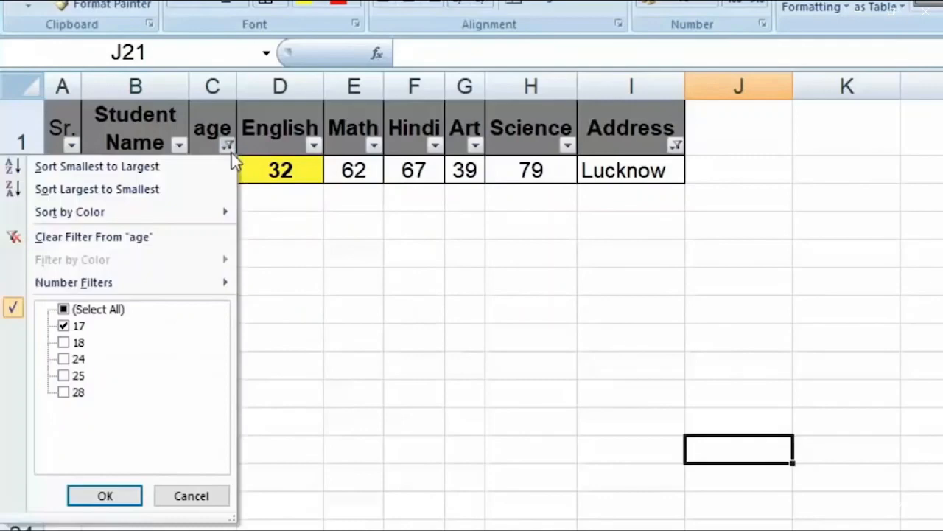
left_click(63, 392)
left_click(126, 501)
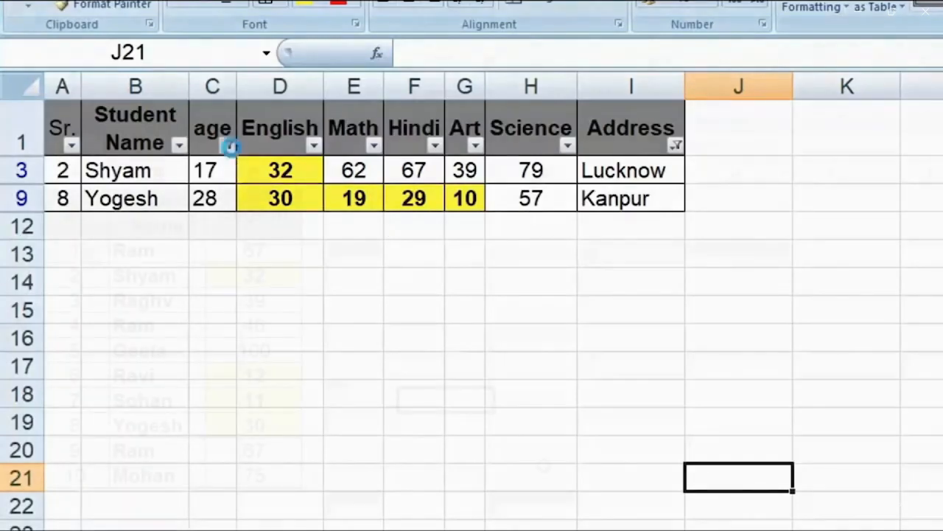
Select All in the age and Address filters to show every student
left_click(227, 145)
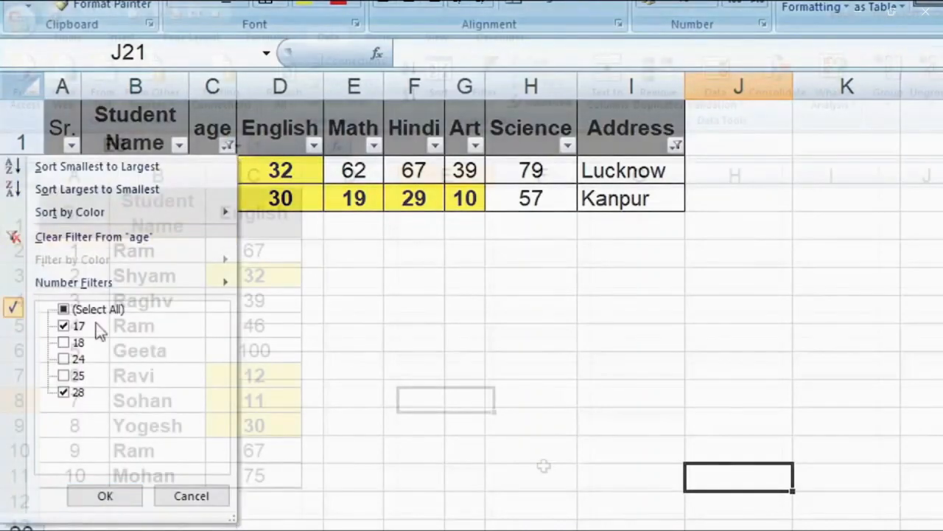
left_click(63, 309)
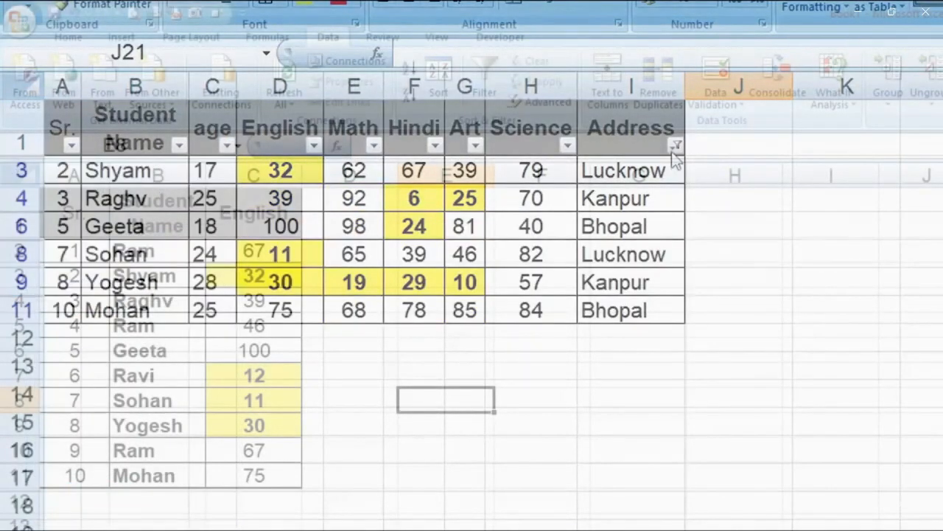
left_click(673, 147)
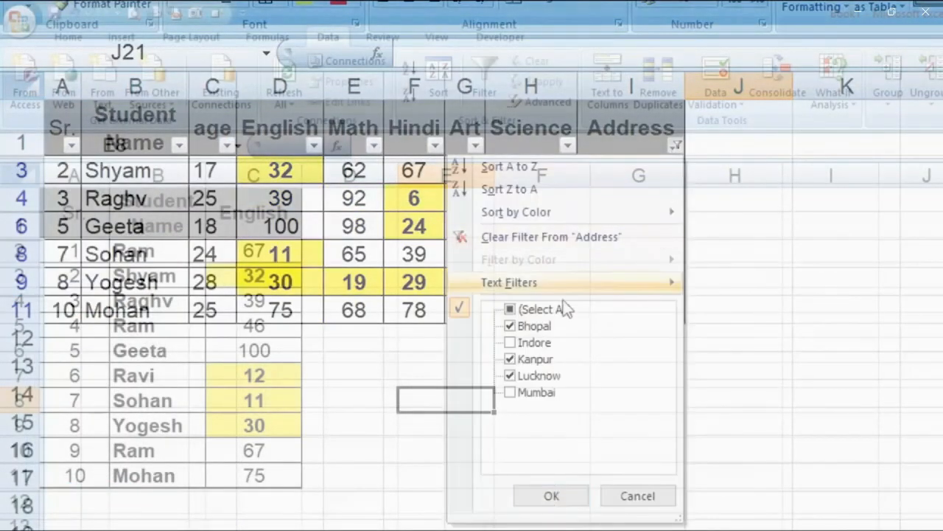
left_click(509, 309)
left_click(554, 497)
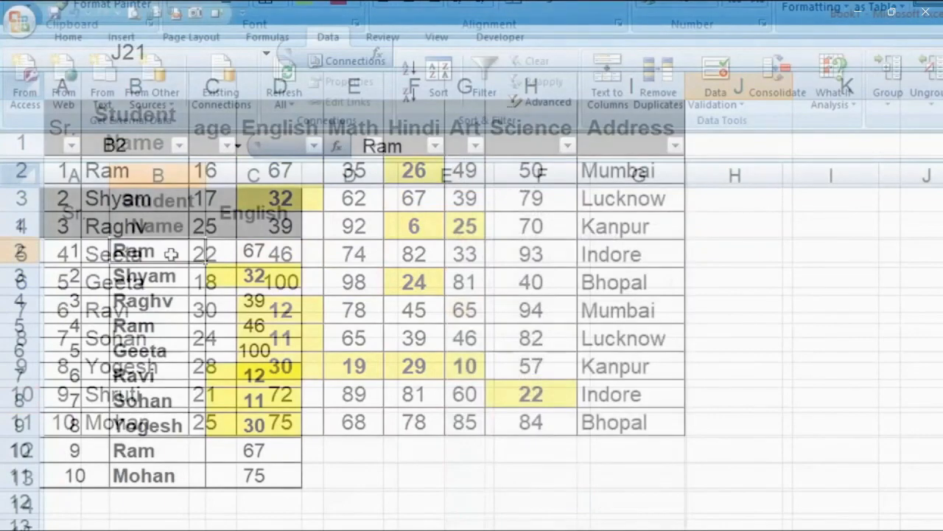
Select the student table A1:C11, noting the repeated Ram rows in B5 and B10
left_click(179, 326)
left_click(182, 450)
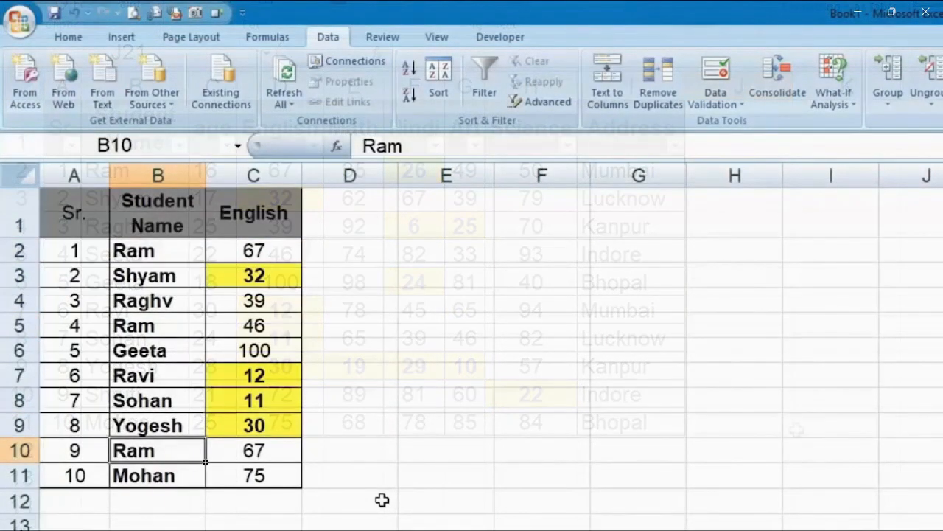
left_click_drag(70, 213, 255, 473)
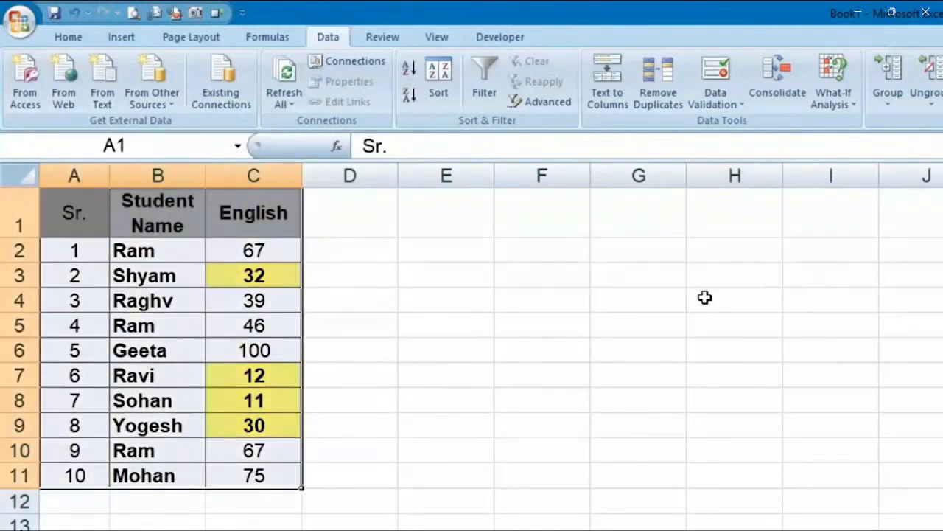
Remove Duplicates with headers on, matching Student Name and English but not Sr., and dismiss the report
left_click(678, 80)
left_click_drag(673, 158, 506, 220)
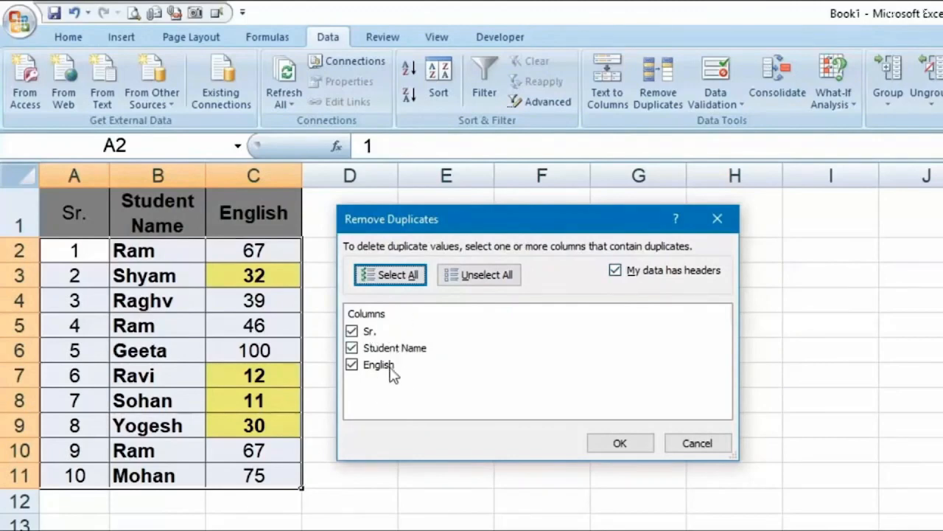
left_click(615, 270)
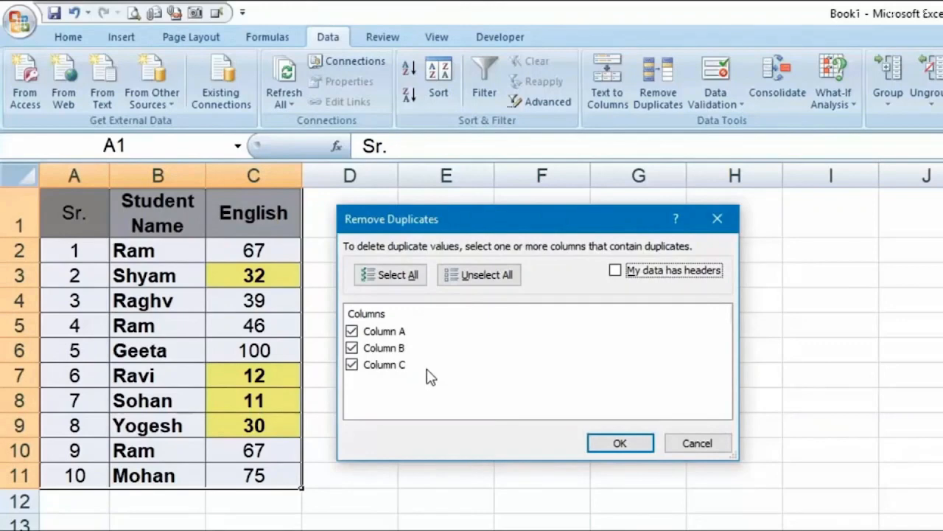
left_click(615, 271)
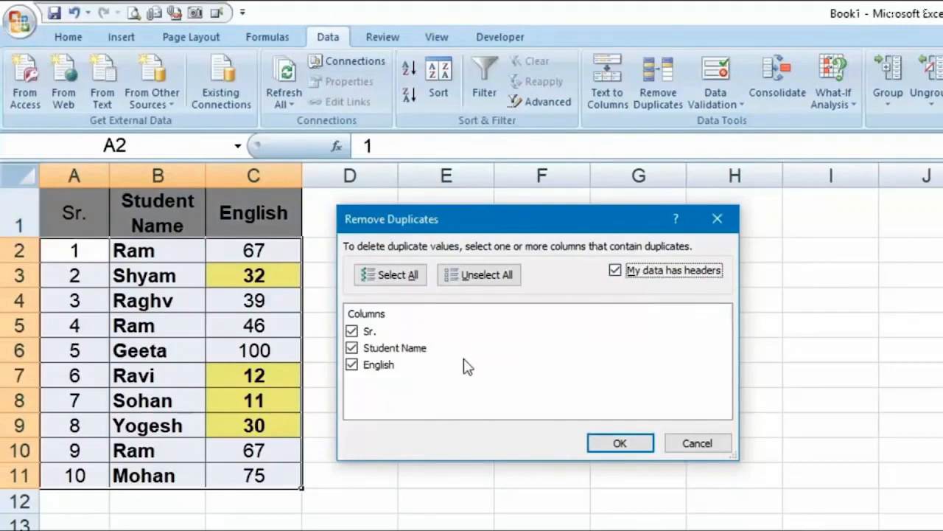
key("Tab")
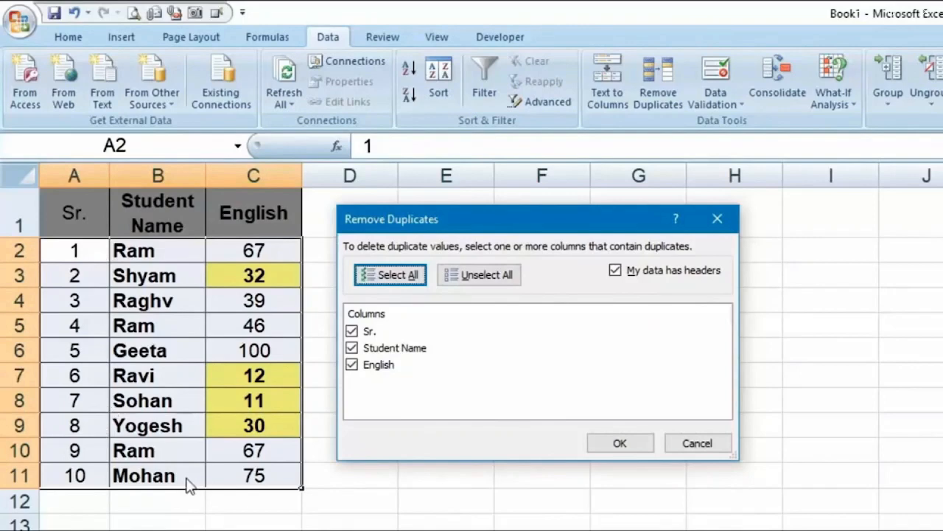
left_click(352, 332)
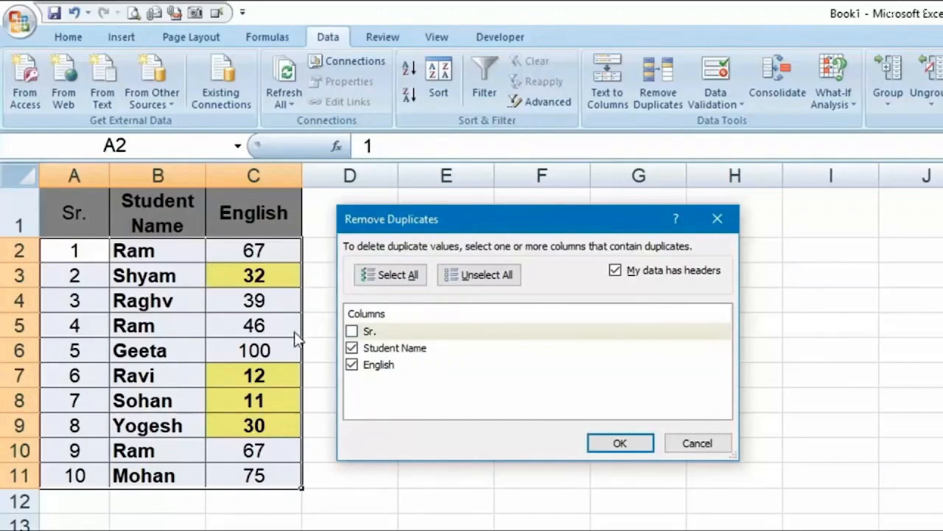
left_click(630, 448)
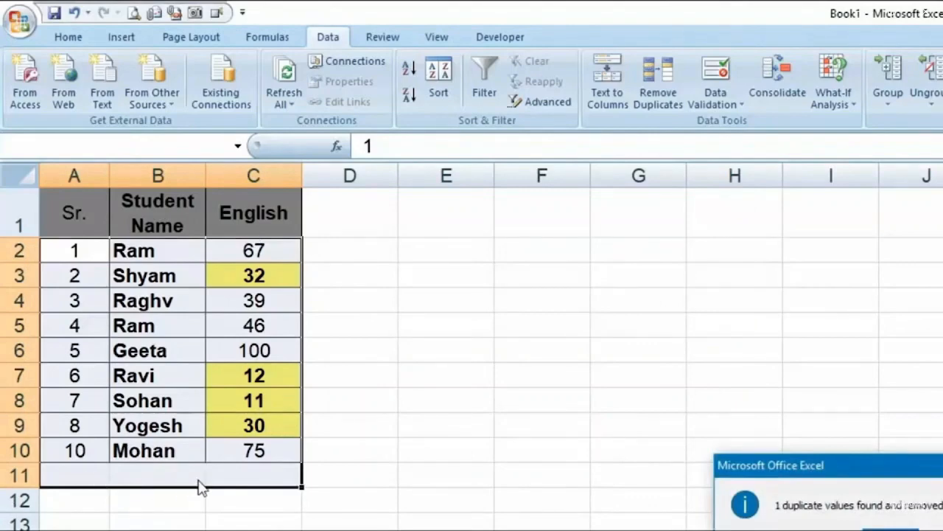
left_click_drag(811, 465, 552, 315)
left_click(632, 389)
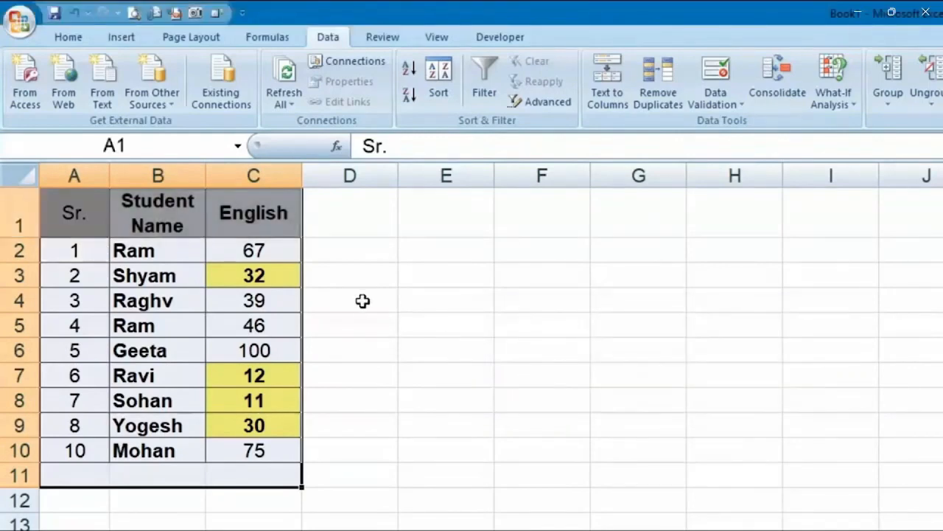
Undo the removal, then remove duplicates matching on Student Name only and dismiss the report
key("ctrl+z")
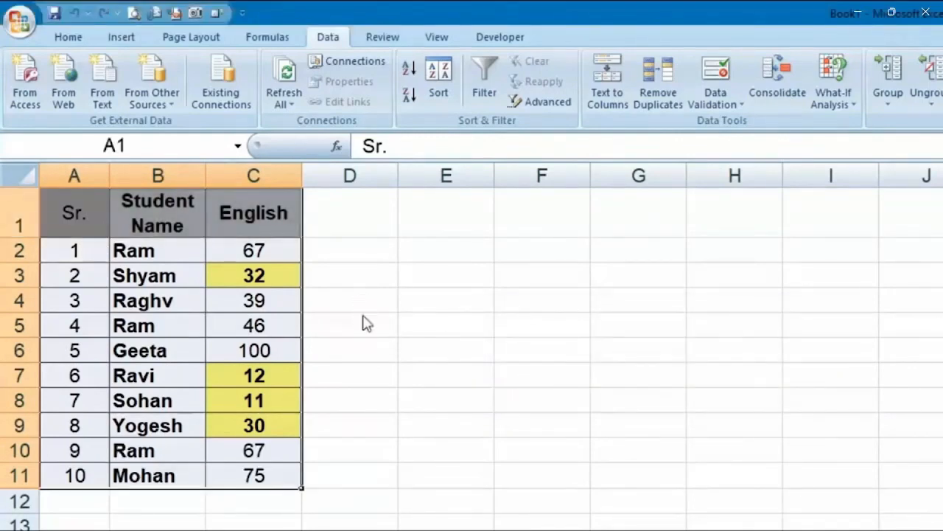
left_click(645, 99)
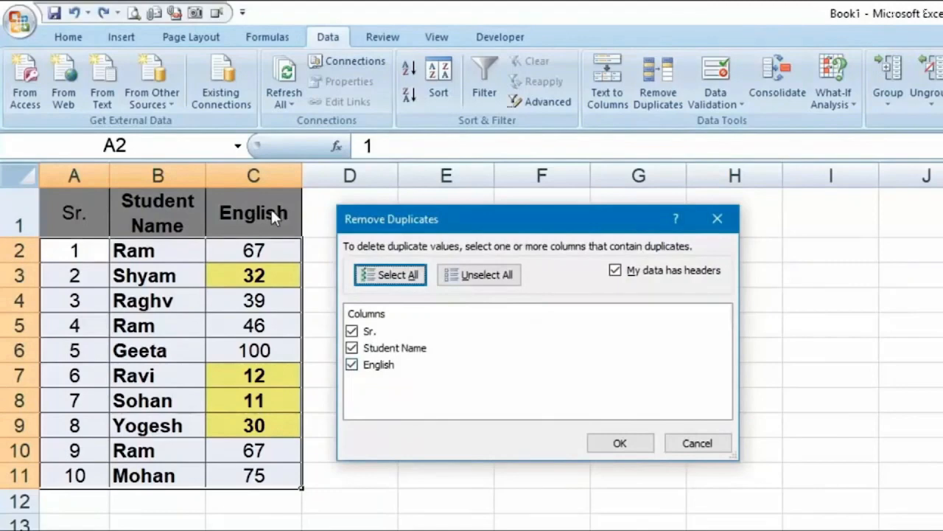
left_click(352, 364)
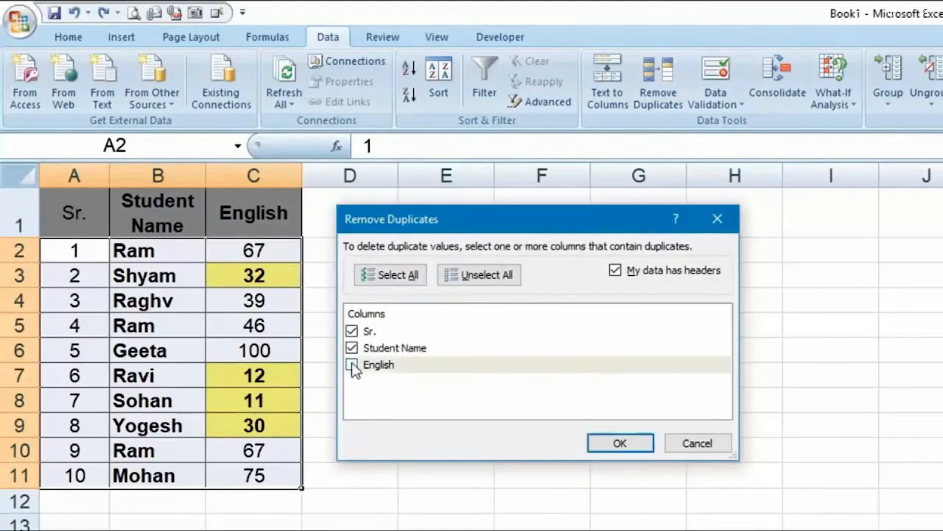
left_click(352, 331)
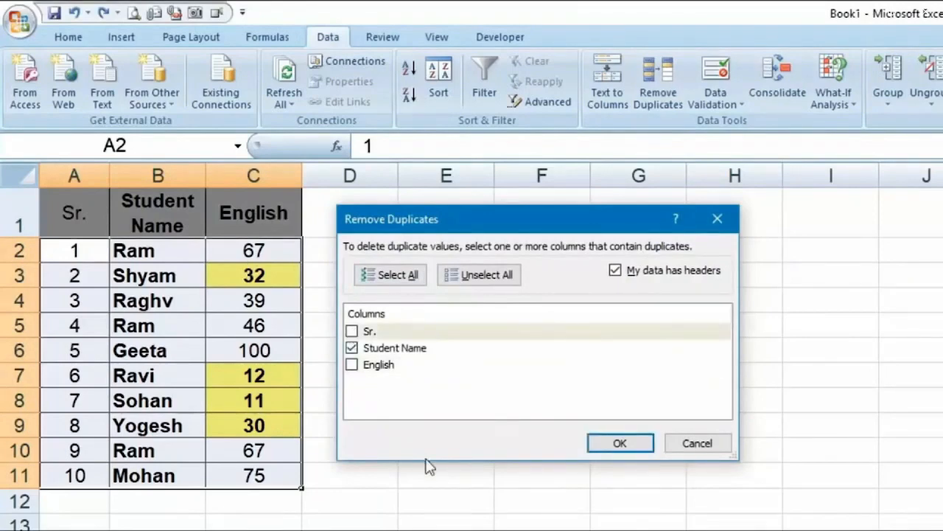
left_click(398, 355)
left_click(354, 353)
left_click(383, 367)
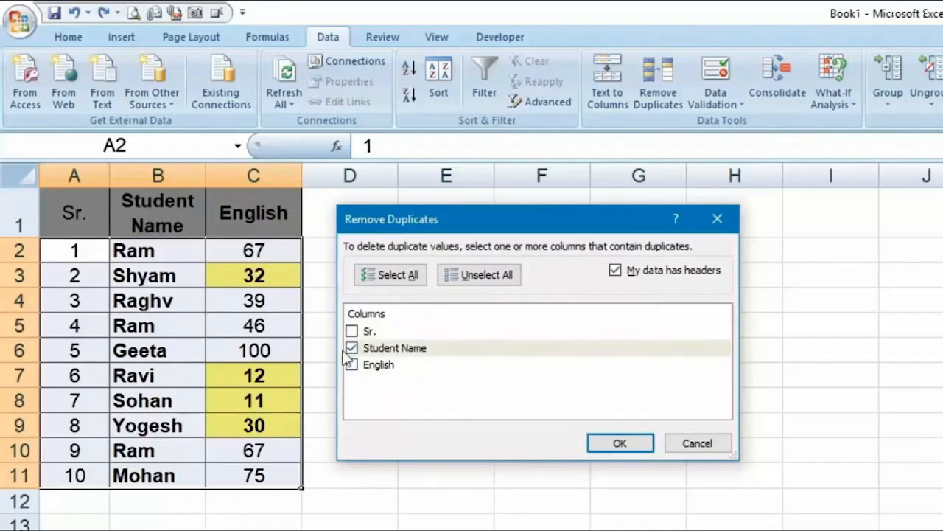
left_click(383, 366)
left_click(618, 443)
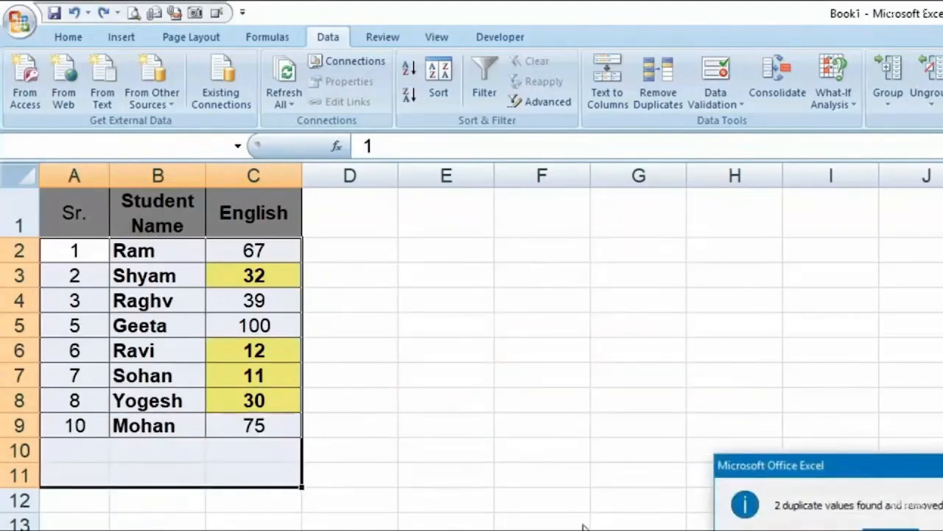
left_click(896, 529)
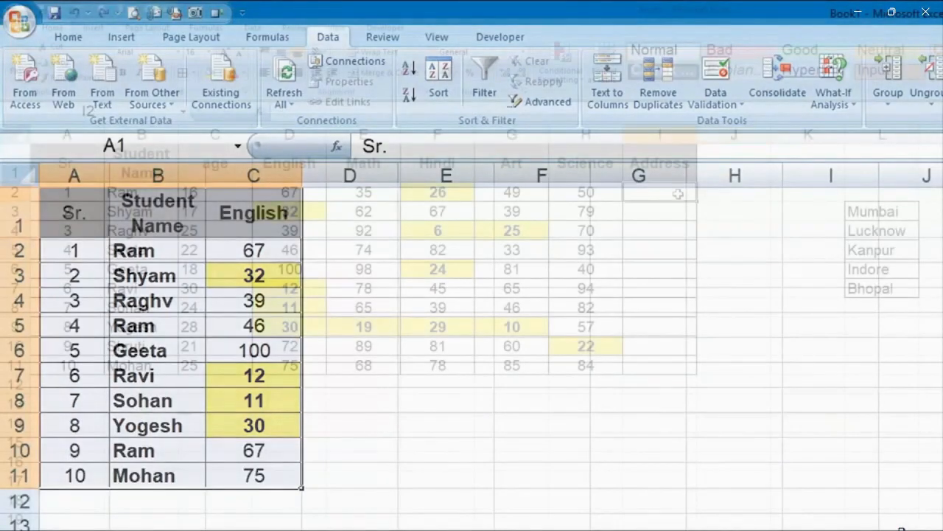
Give I2:I11 List data validation with source =$L$3:$L$7, the five city names
left_click_drag(678, 194, 682, 361)
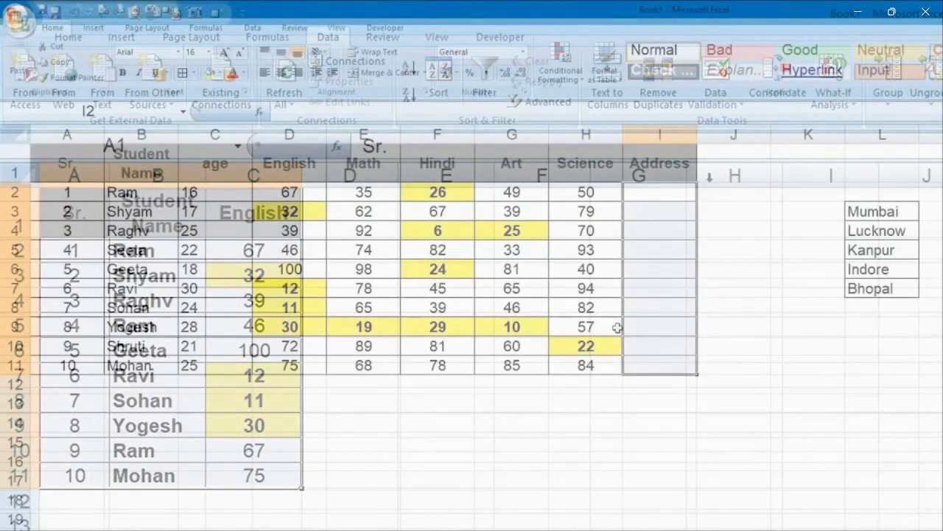
left_click(254, 29)
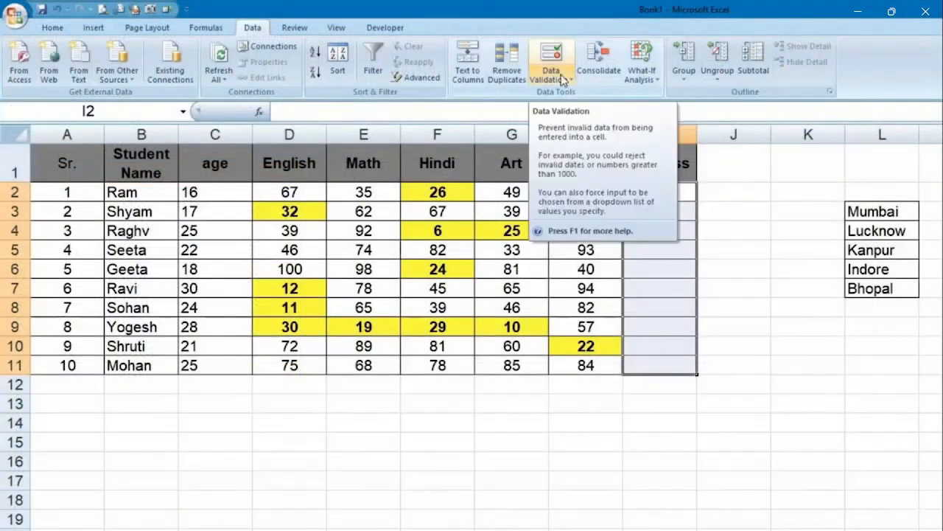
left_click(564, 78)
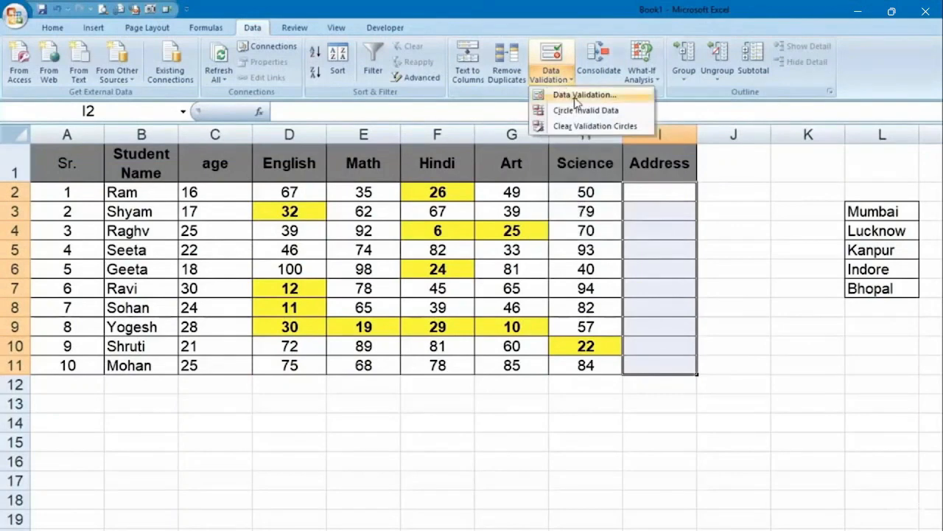
left_click(575, 97)
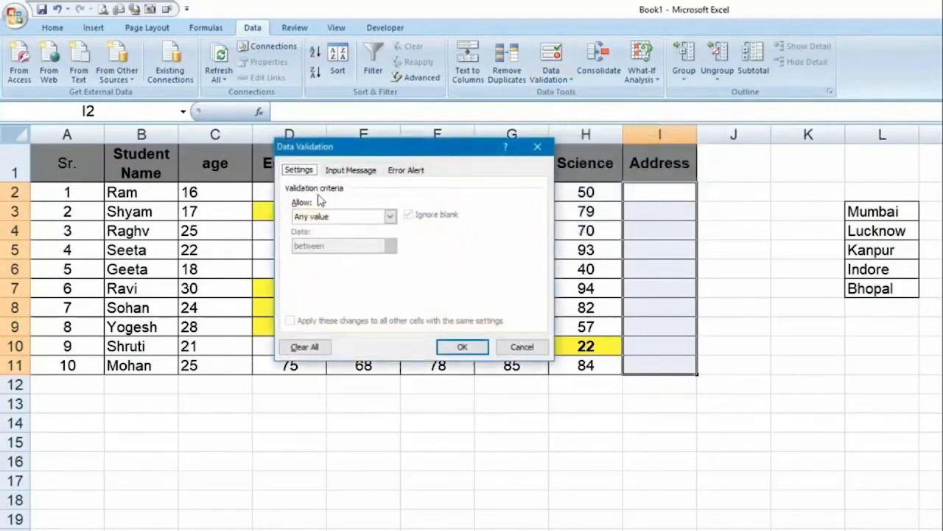
left_click(390, 216)
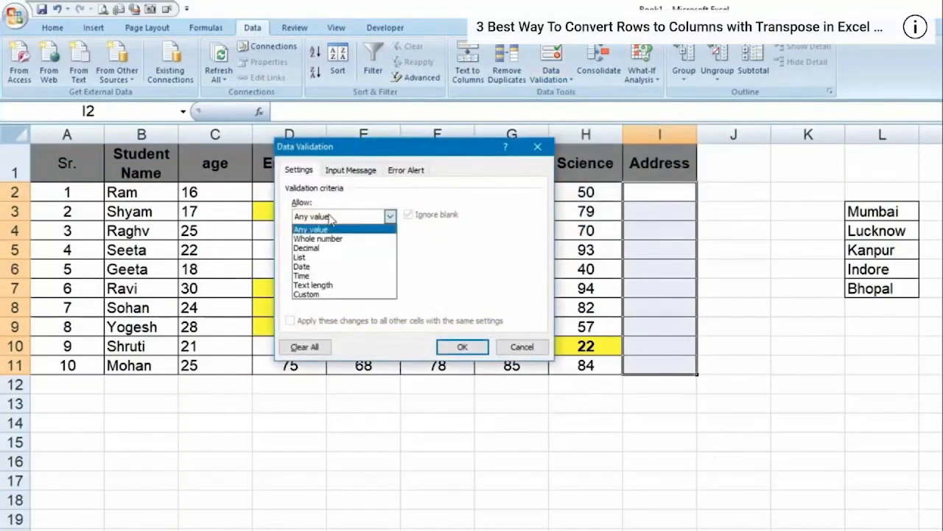
left_click(324, 254)
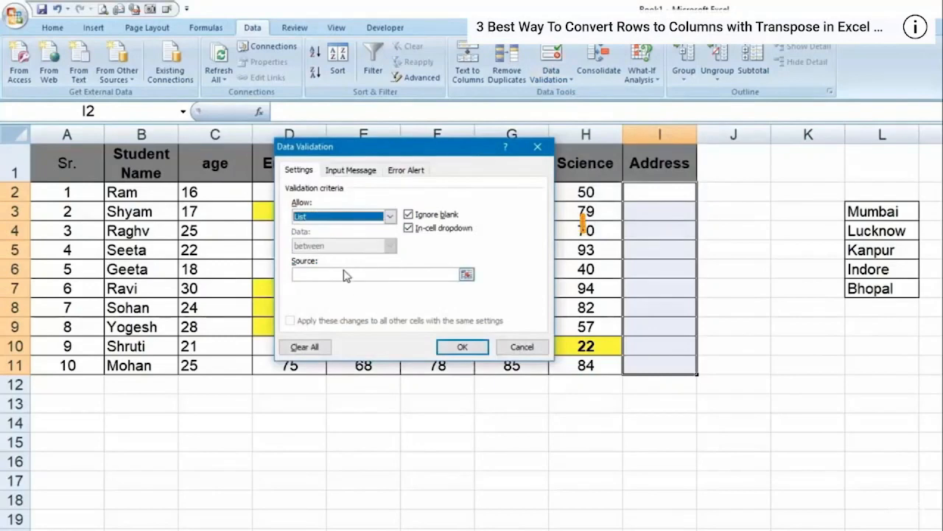
left_click(346, 275)
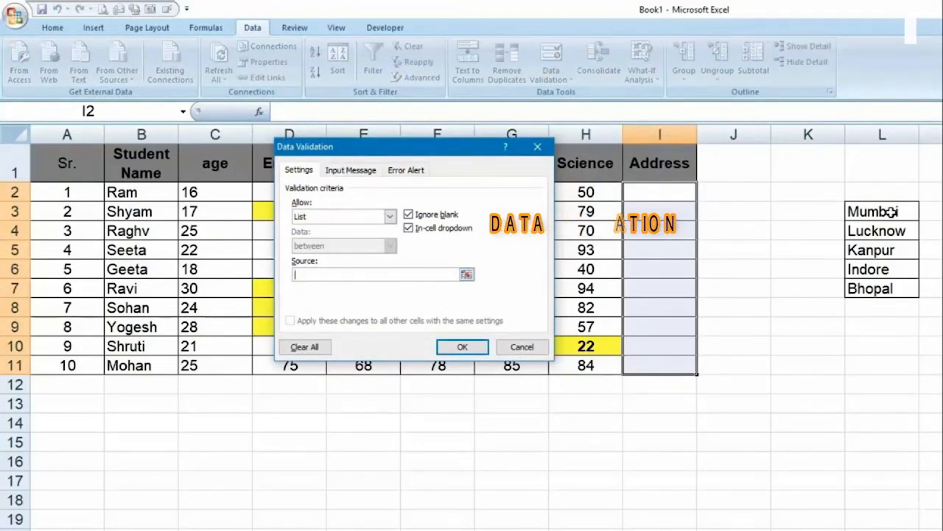
left_click_drag(892, 212, 891, 287)
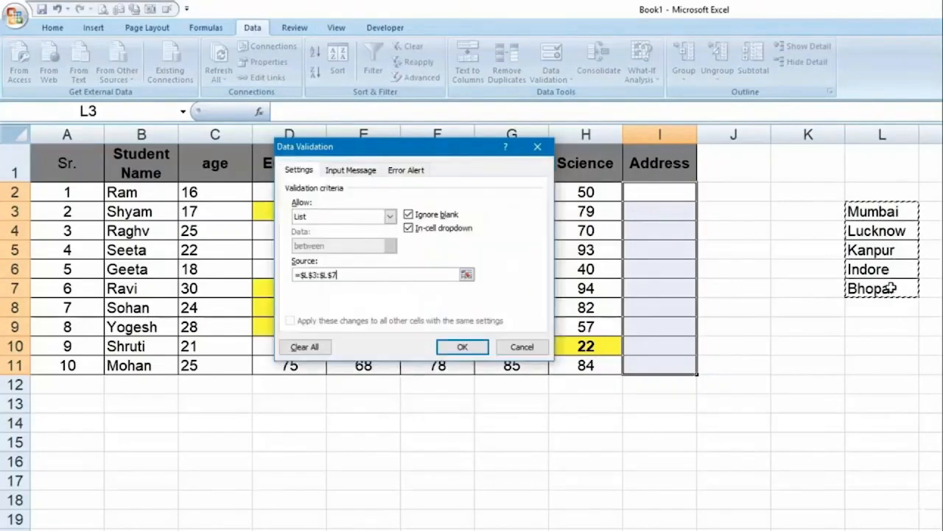
left_click(463, 347)
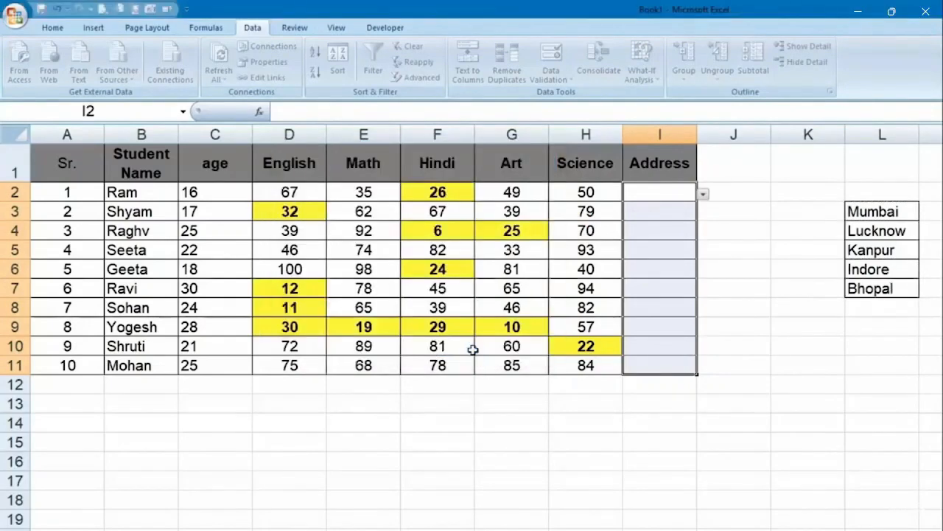
Pick addresses from the dropdowns: Lucknow in I2, Indore in I3, Bhopal in I4
left_click(665, 211)
left_click(673, 234)
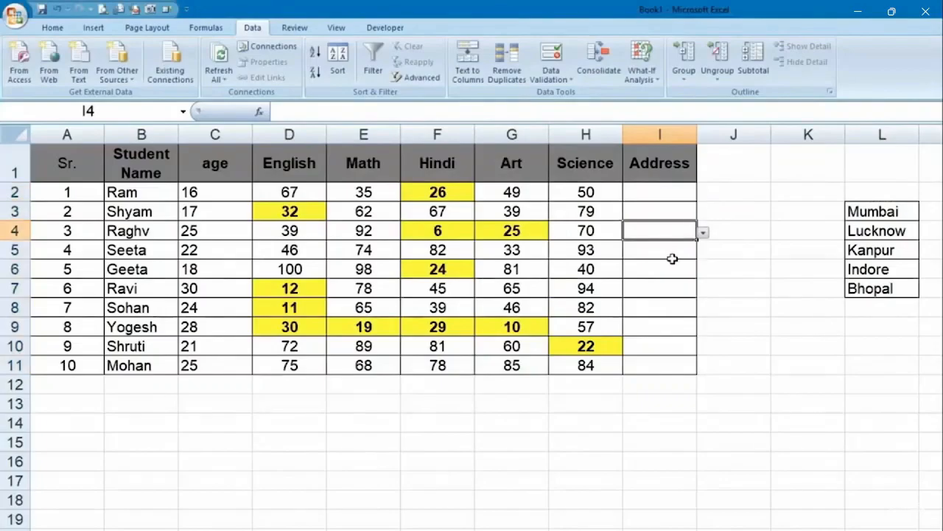
left_click(680, 192)
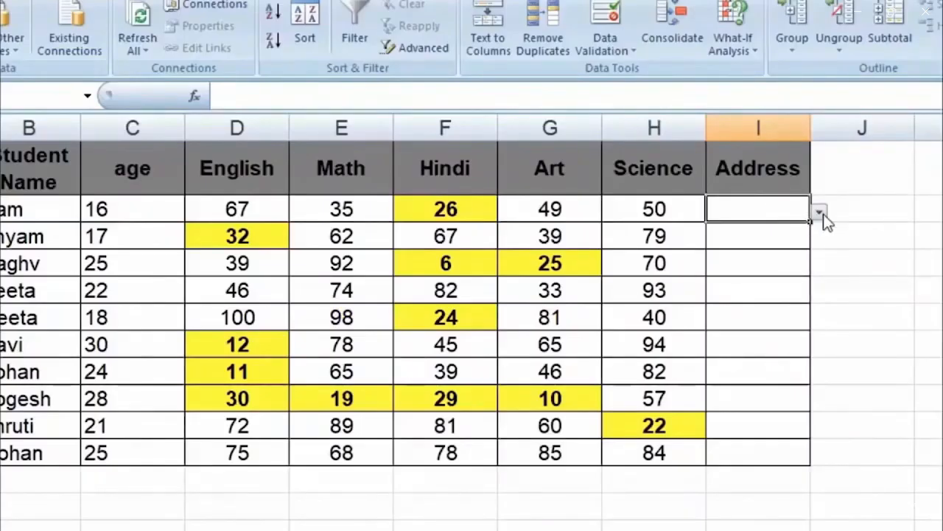
left_click(819, 213)
left_click(771, 244)
left_click(781, 245)
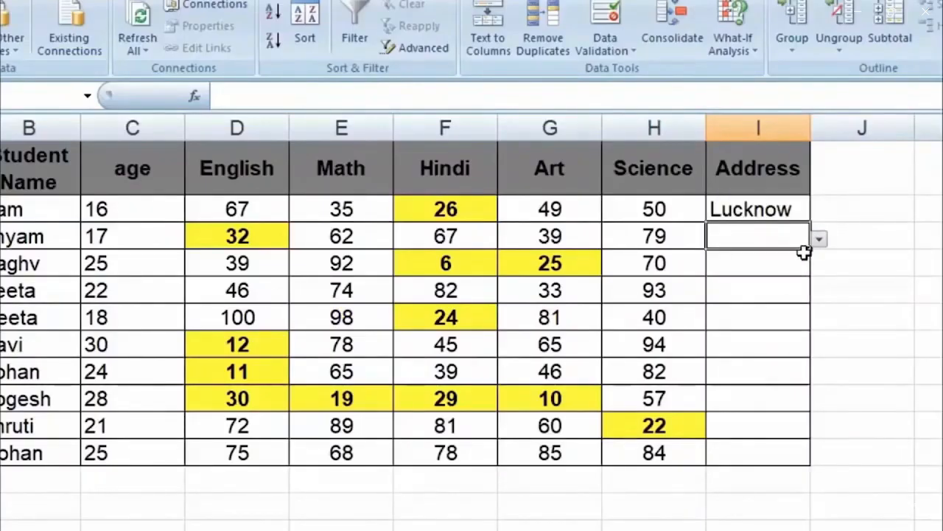
left_click(811, 246)
left_click(804, 228)
left_click(820, 240)
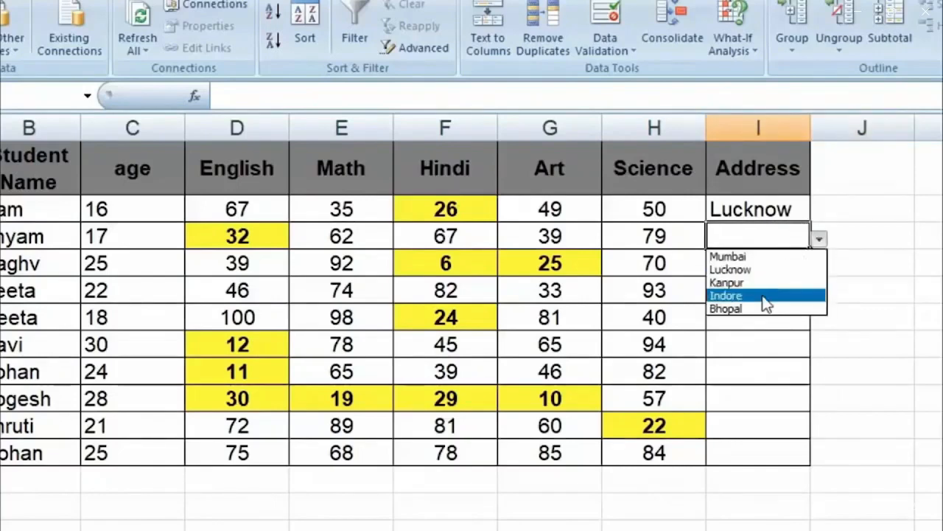
left_click(767, 302)
left_click(754, 272)
left_click(820, 267)
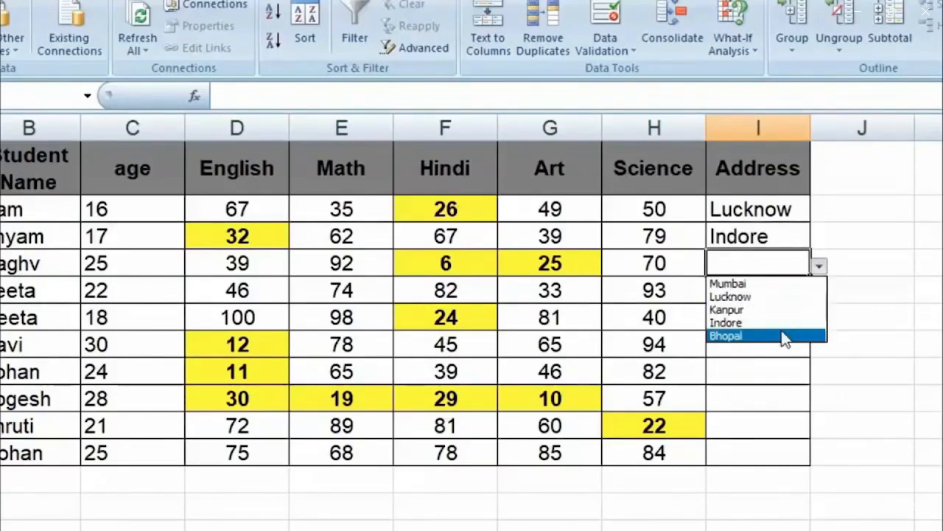
left_click(785, 336)
Pick Kanpur for I5 and I6, Lucknow for I7 and Indore for I8
left_click(766, 302)
left_click(820, 293)
left_click(737, 337)
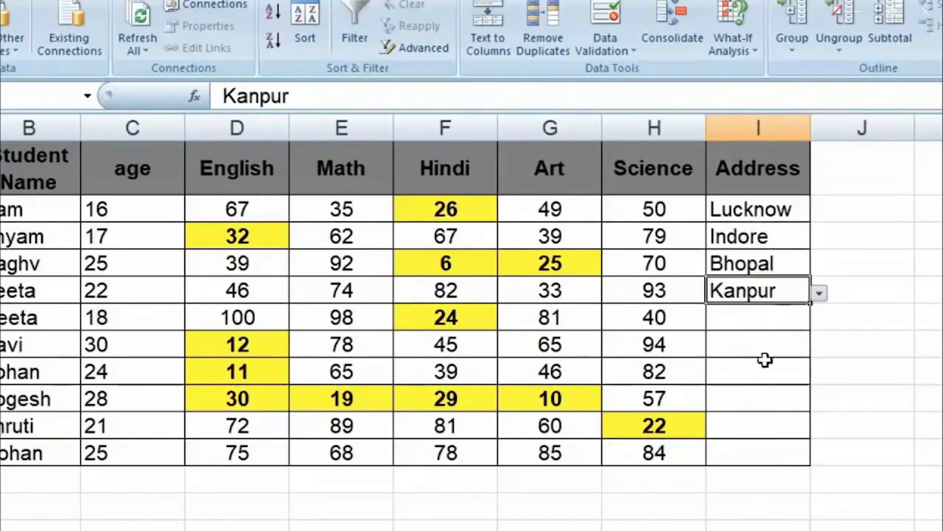
left_click(767, 317)
left_click(819, 320)
left_click(711, 362)
left_click(759, 345)
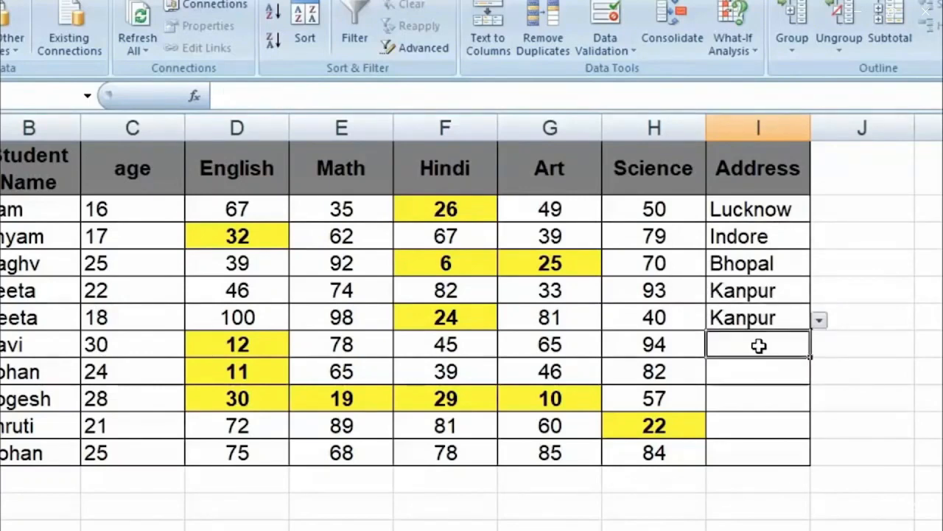
left_click(820, 347)
left_click(766, 379)
left_click(788, 372)
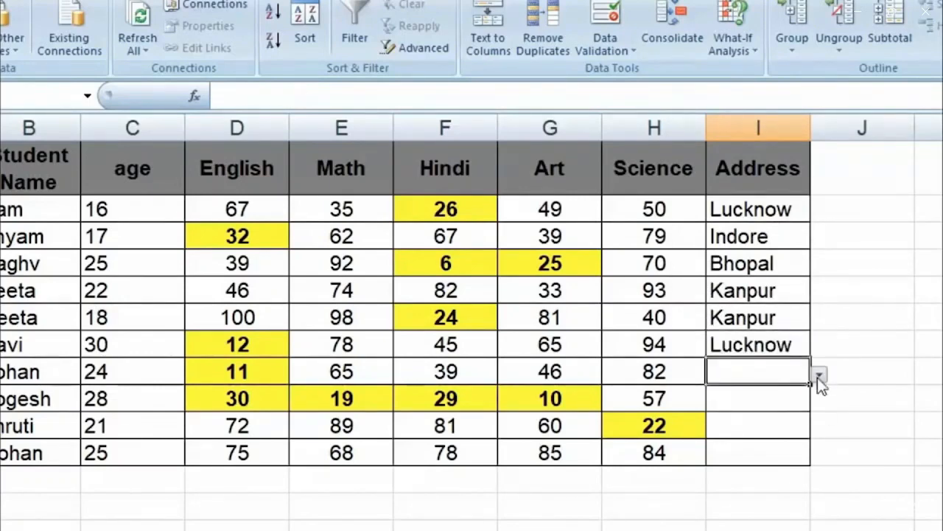
left_click(820, 376)
left_click(730, 430)
Pick Kanpur for I9 and Bhopal for I10 and I11
left_click(760, 402)
left_click(820, 401)
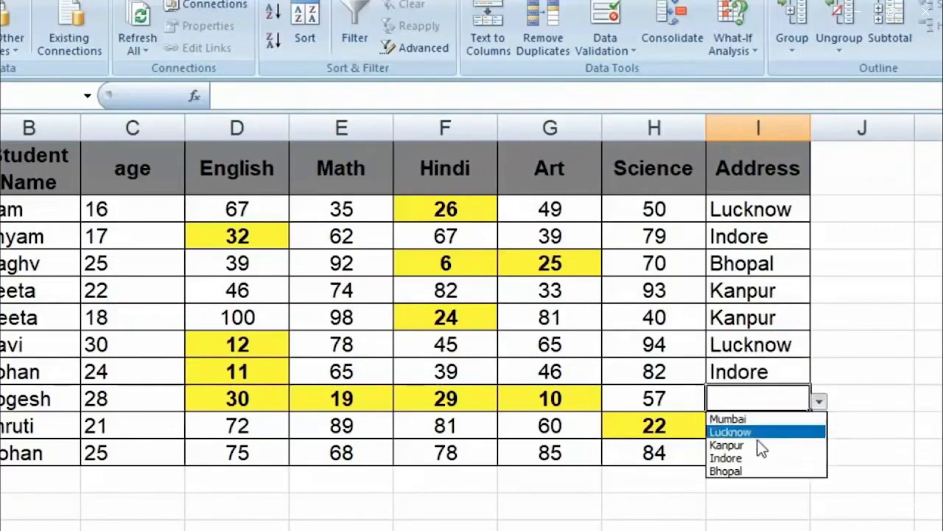
left_click(760, 450)
left_click(759, 431)
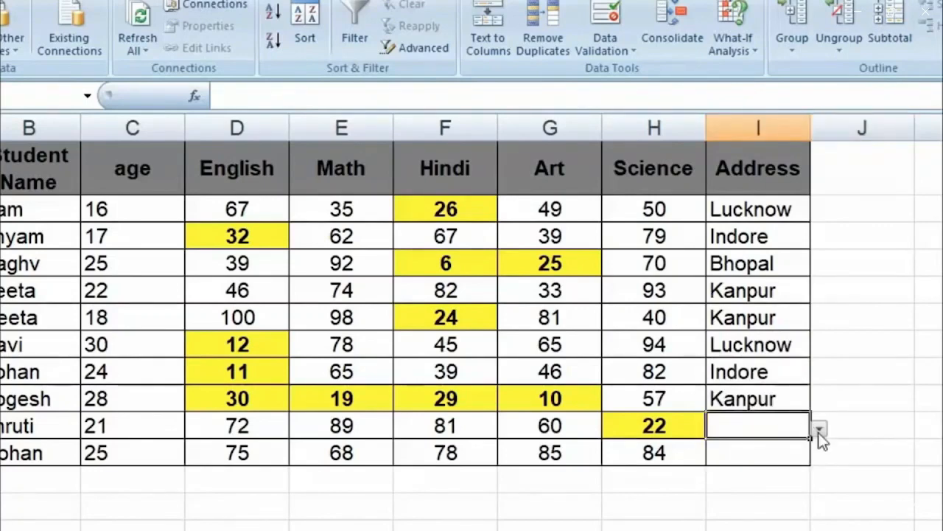
left_click(820, 430)
left_click(744, 495)
left_click(761, 461)
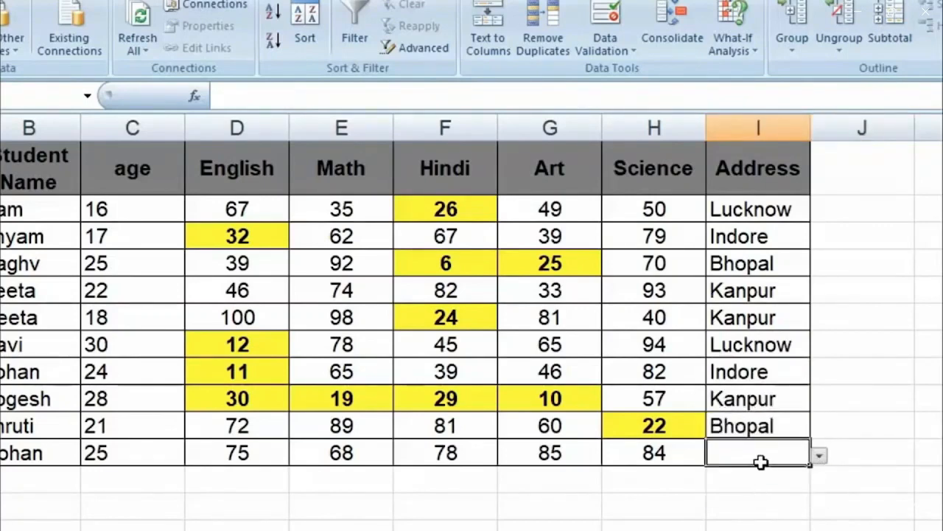
left_click(817, 454)
left_click(744, 522)
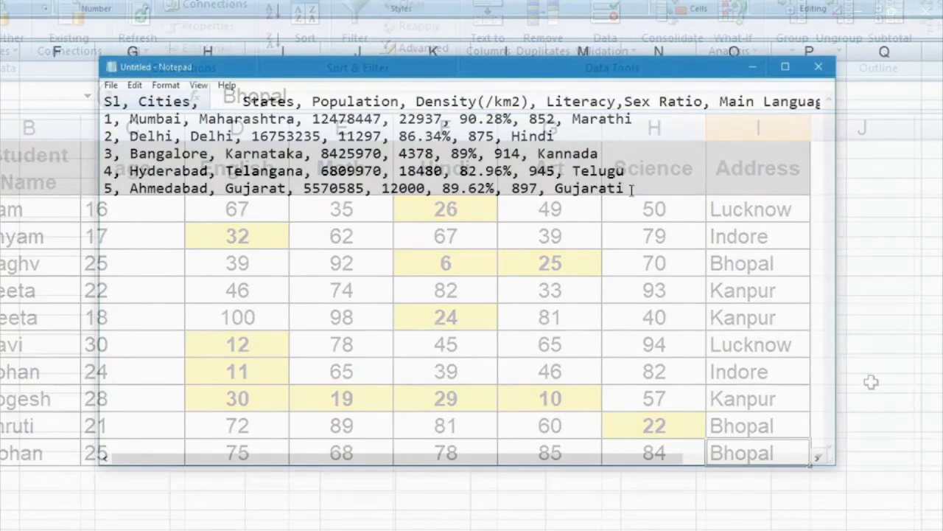
Paste the Notepad city text into cell A1 of the new workbook
left_click_drag(633, 188, 103, 101)
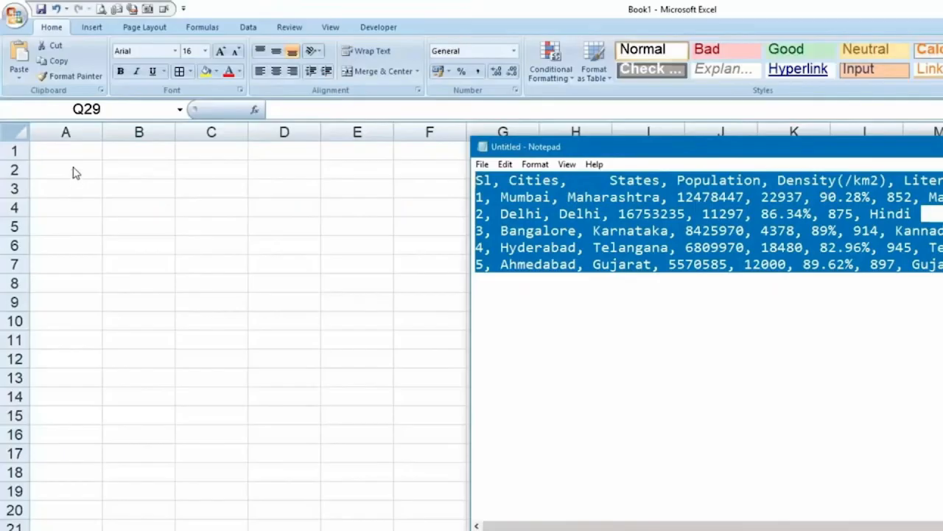
left_click(73, 147)
key("ctrl+v")
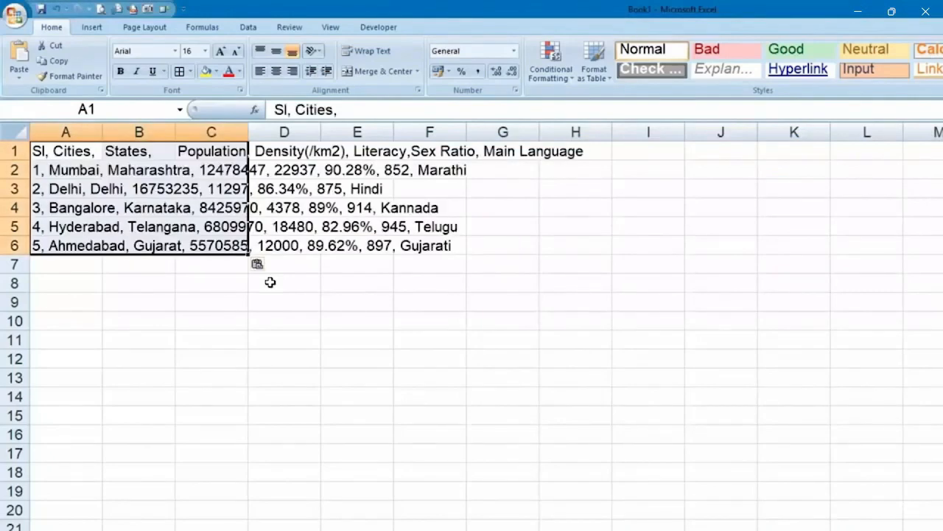
left_click(344, 315)
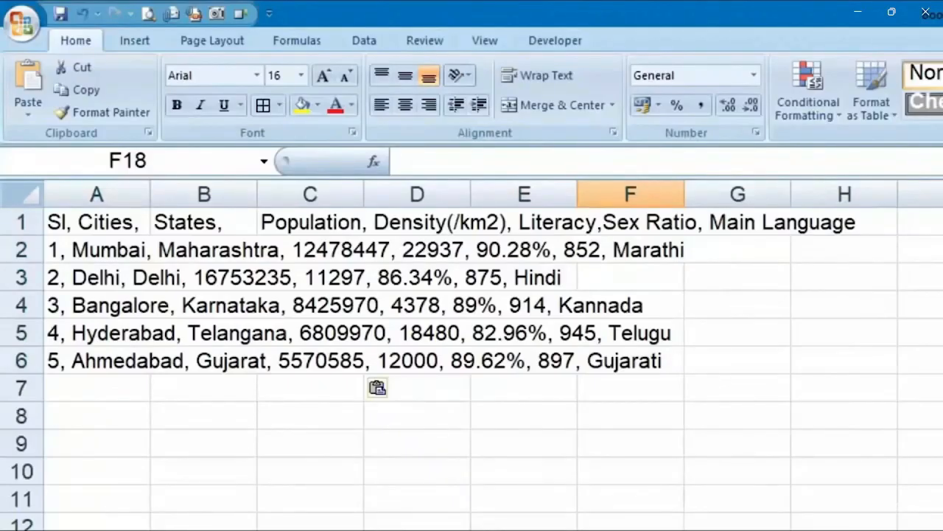
Run Text to Columns on A1:A6, delimited by comma only, replacing existing cells
left_click_drag(126, 220, 122, 369)
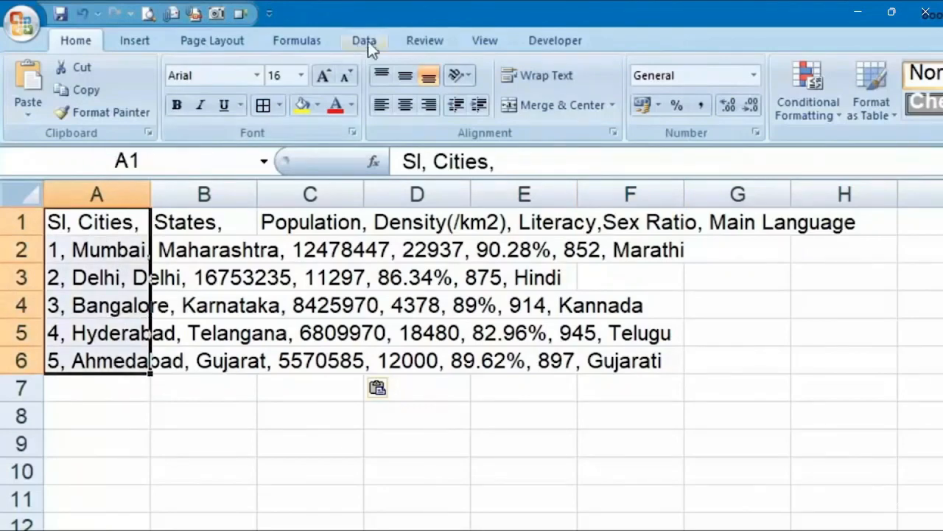
left_click(364, 40)
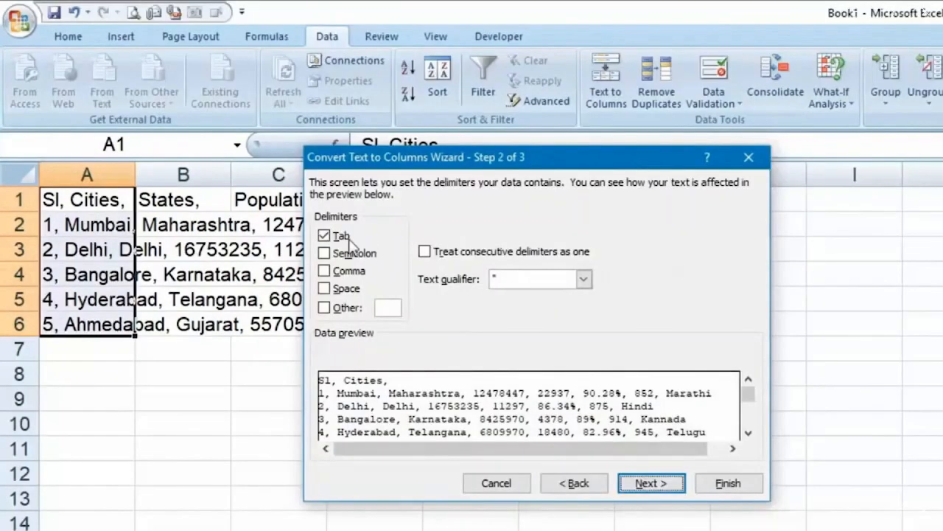
left_click(326, 235)
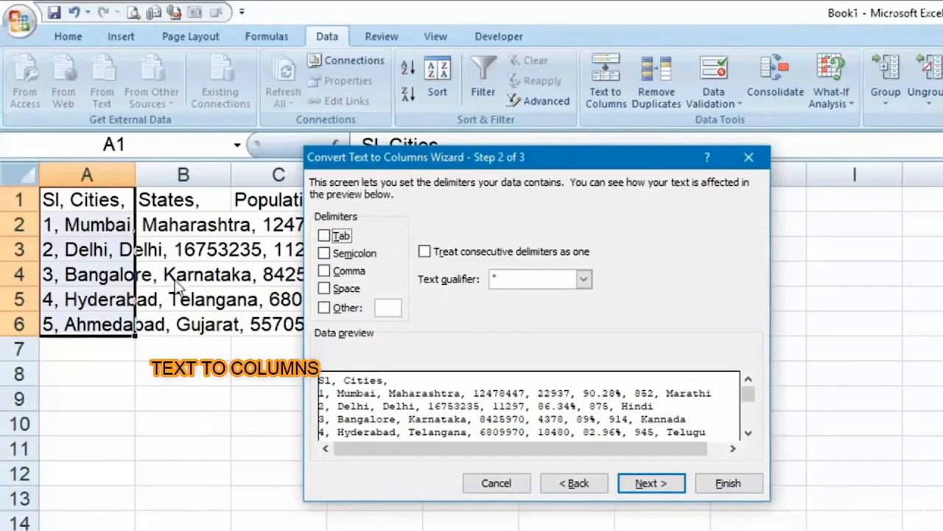
left_click(325, 273)
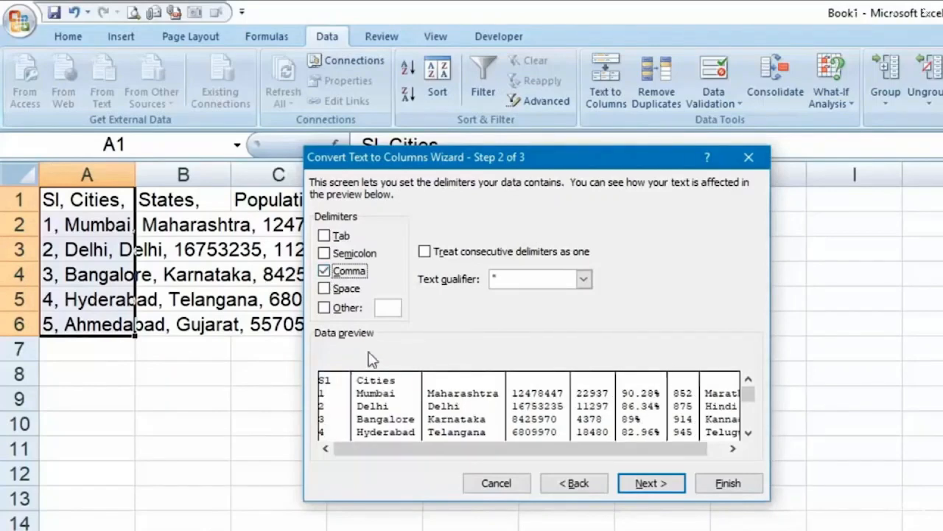
left_click(670, 486)
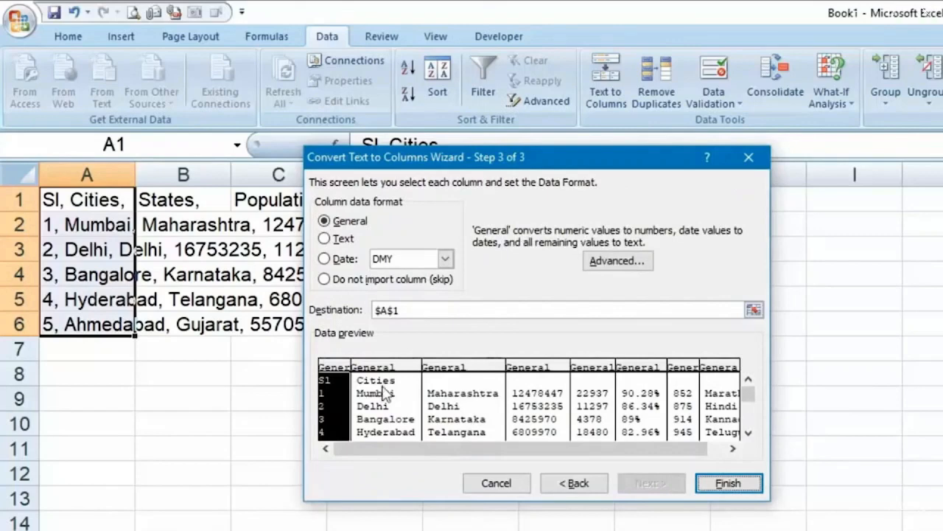
left_click(737, 484)
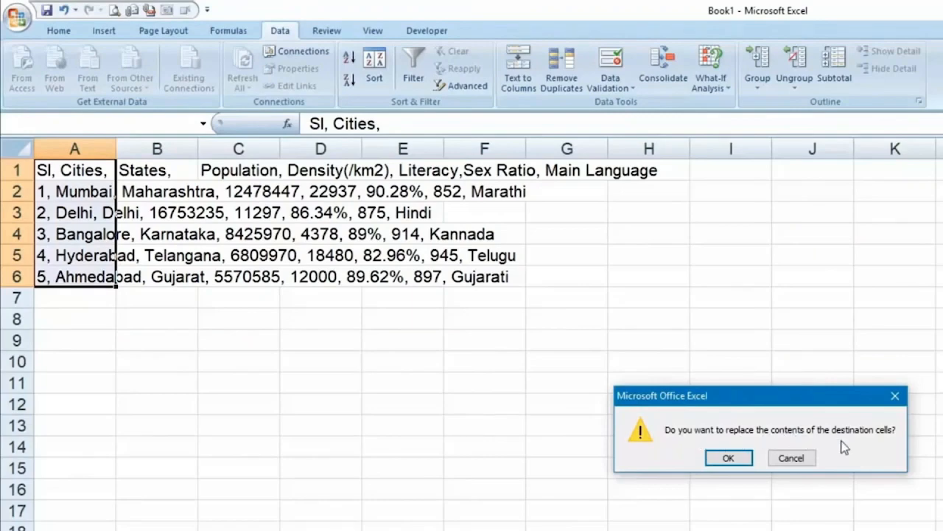
left_click(729, 457)
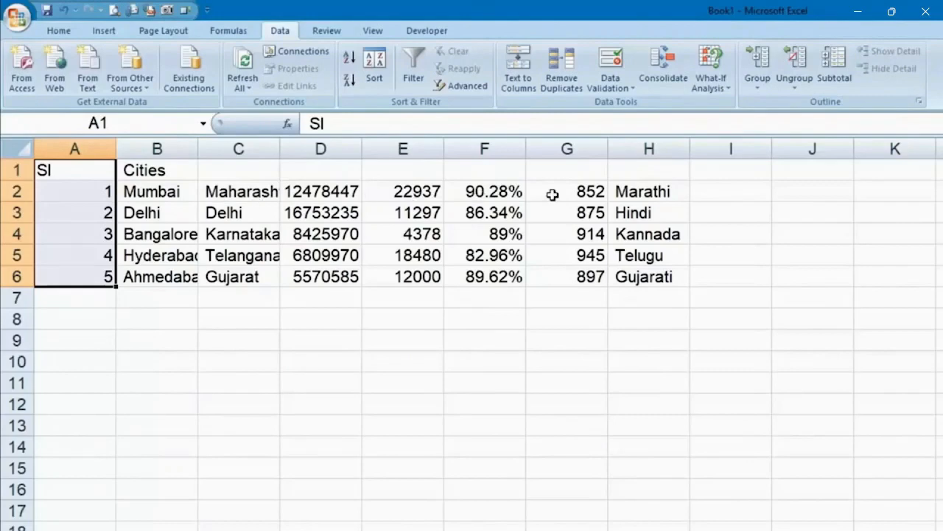
left_click_drag(657, 196, 127, 277)
left_click(258, 335)
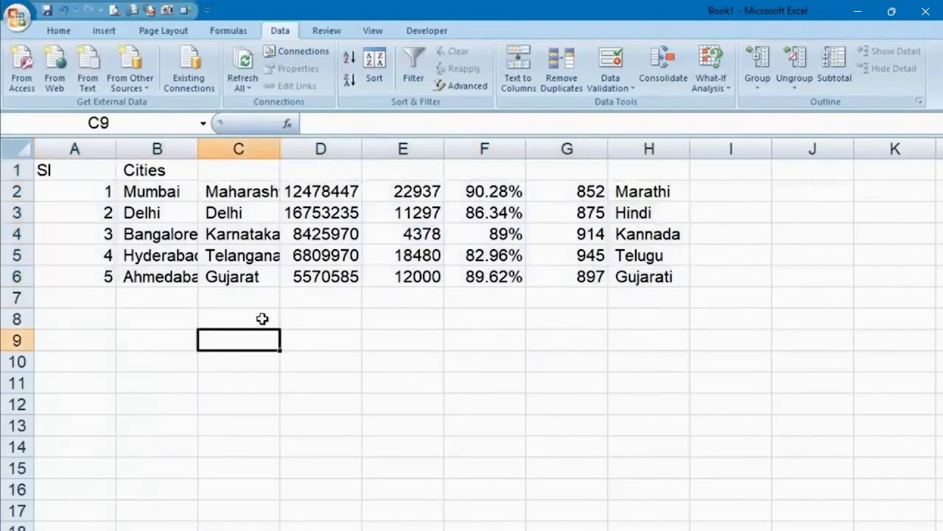
Autofit column C, widen column B, and inspect empty row 4 without deleting it
double_click(278, 148)
left_click_drag(197, 147, 205, 148)
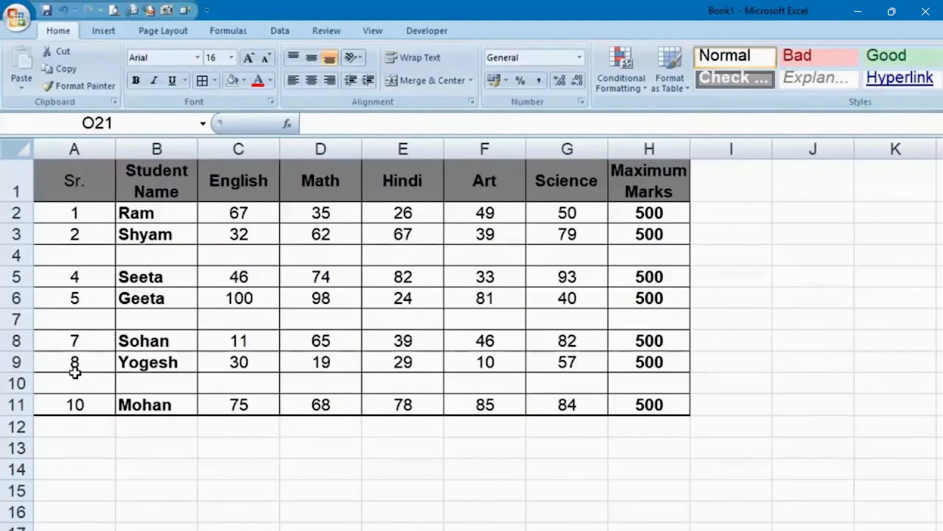
left_click(92, 254)
left_click(189, 254)
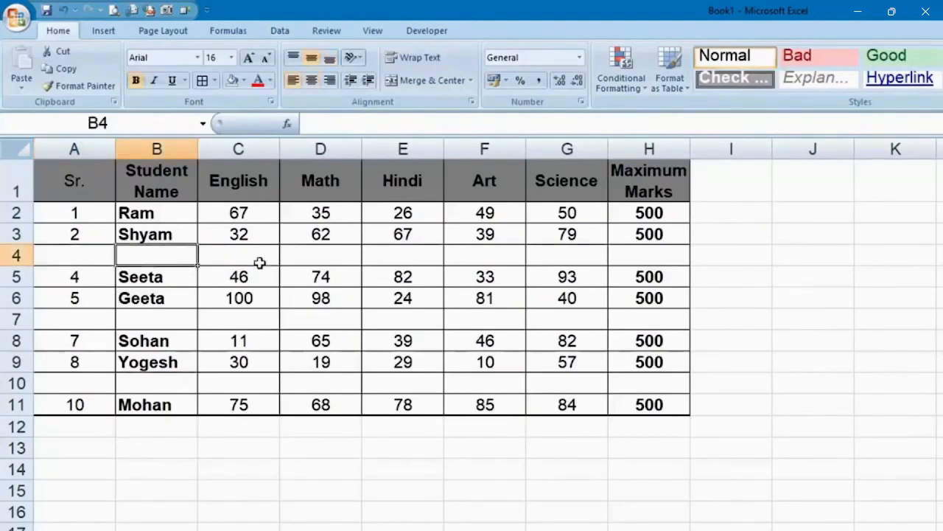
left_click(335, 262)
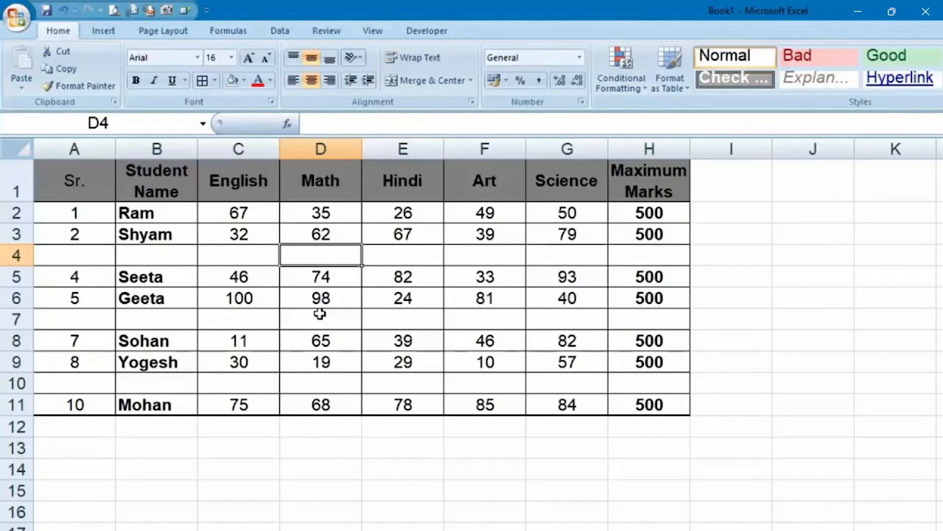
right_click(15, 255)
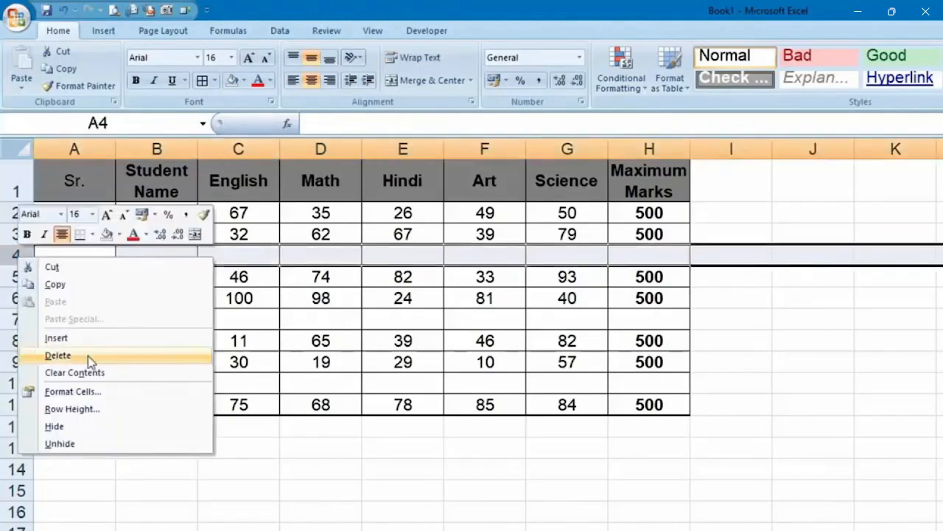
key("Escape")
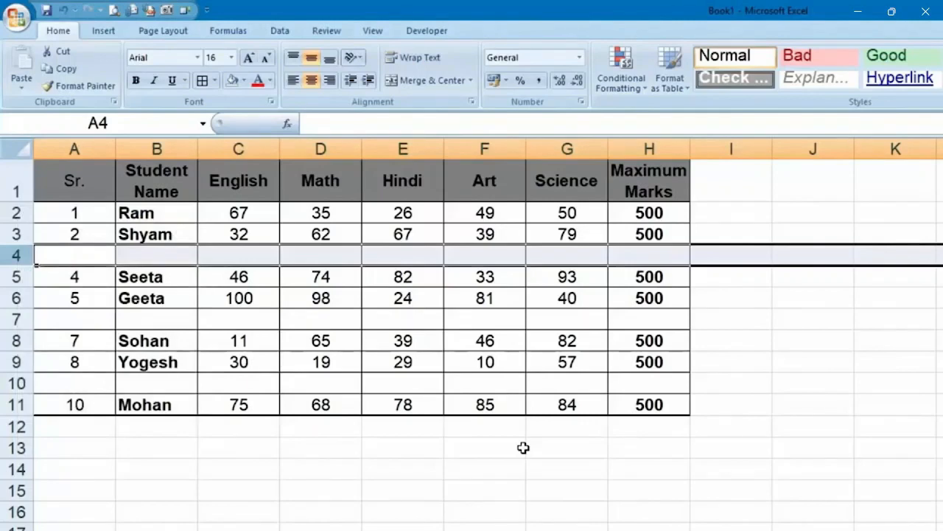
left_click(558, 472)
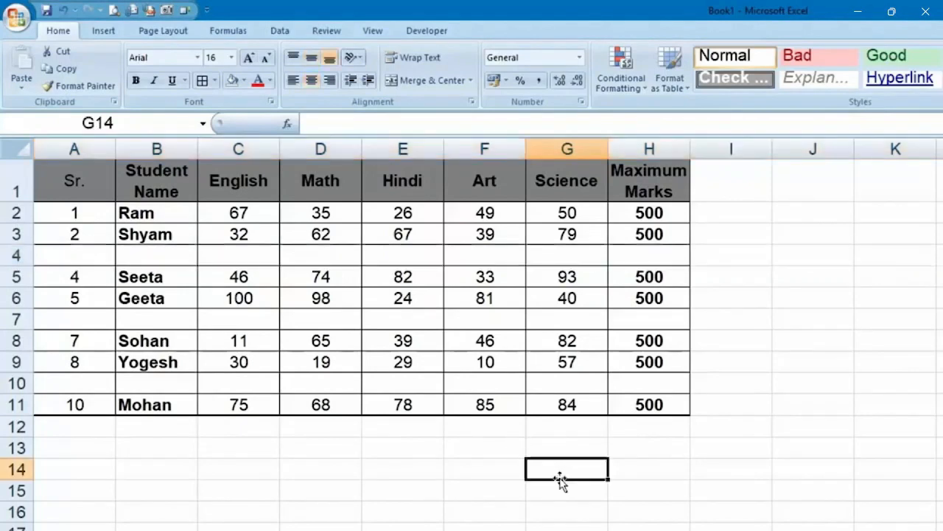
Copy the marks rows A2:H11 and paste them starting at A12
left_click_drag(649, 213, 73, 407)
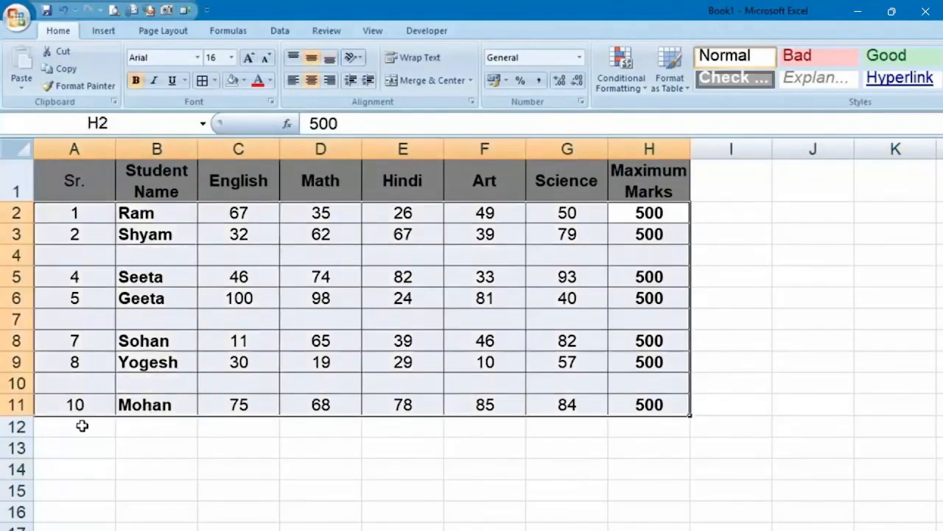
key("ctrl+c")
left_click(73, 426)
key("ctrl+v")
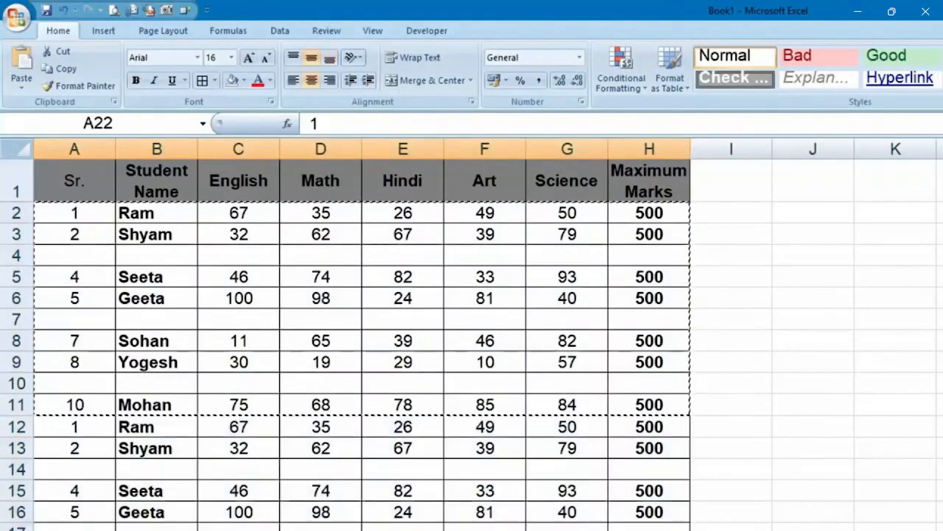
left_click(767, 522)
scroll(767, 521, "down", 4)
scroll(764, 521, "up", 4)
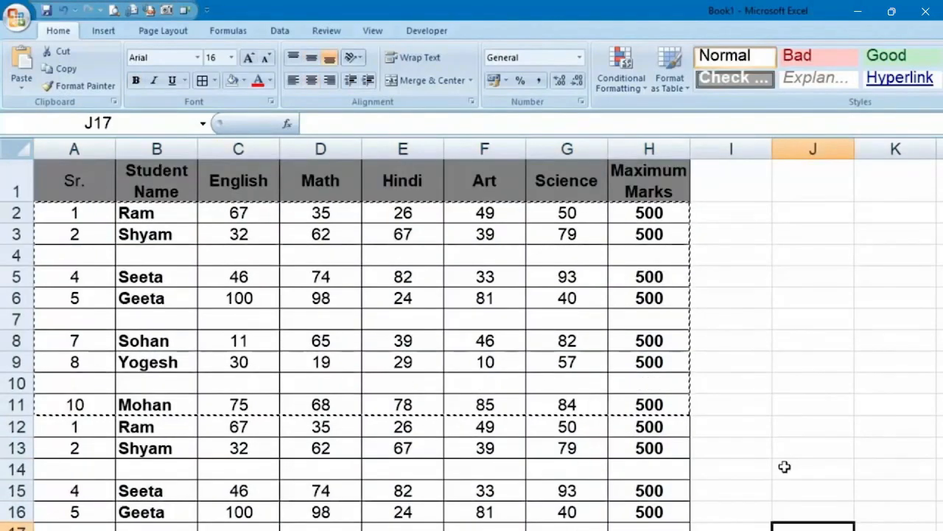
left_click(841, 316)
left_click(737, 278)
left_click(785, 238)
key("Escape")
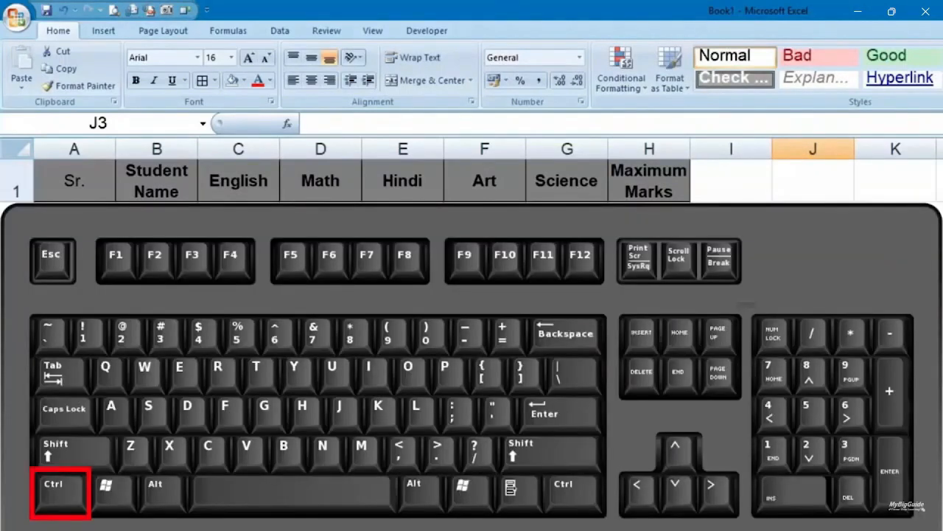
Select all blank cells in the student marks table with Go To Special > Blanks
key("ctrl+g")
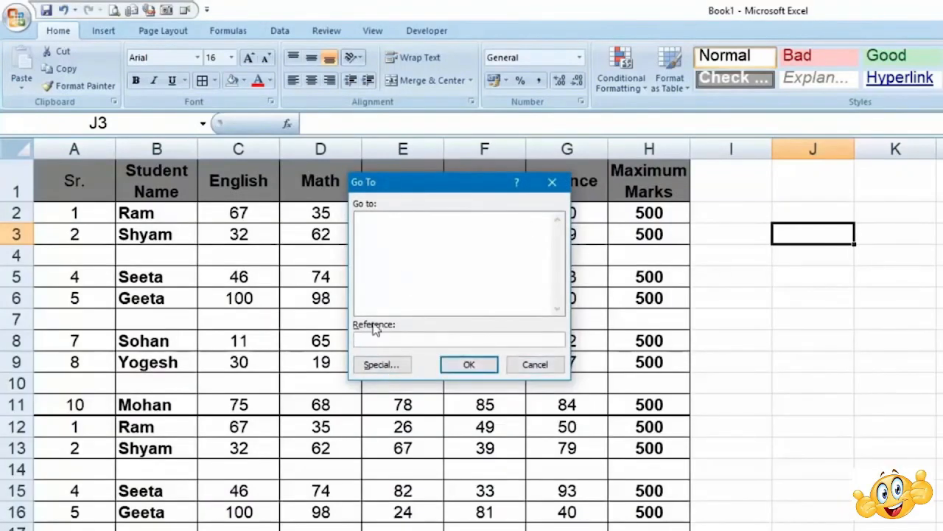
left_click(381, 368)
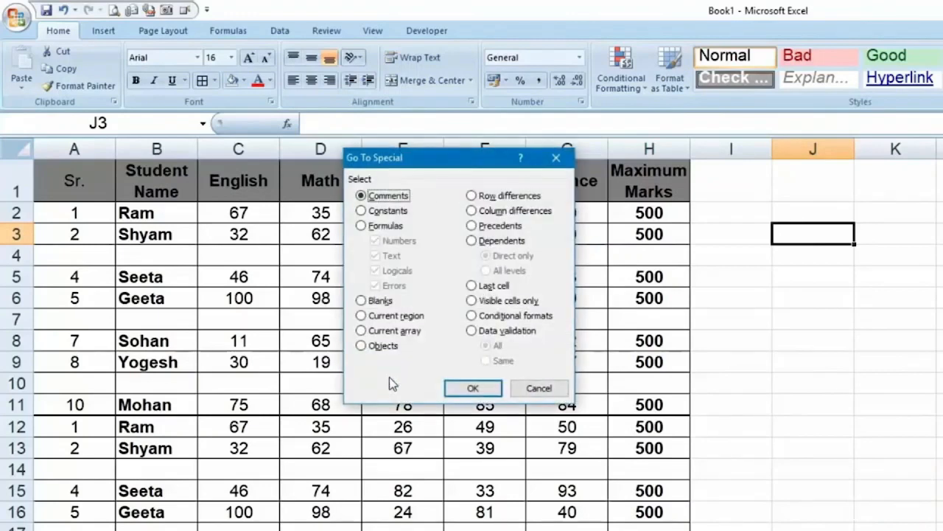
left_click(380, 302)
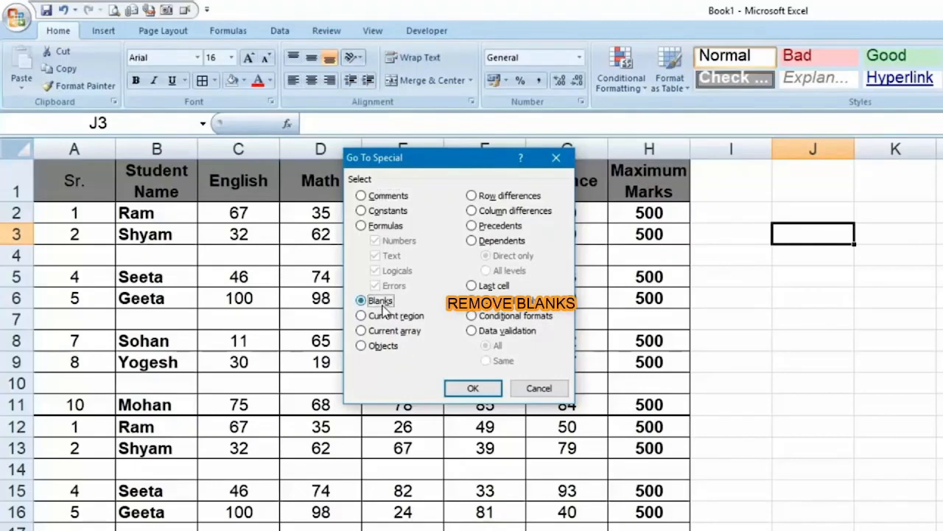
left_click(470, 390)
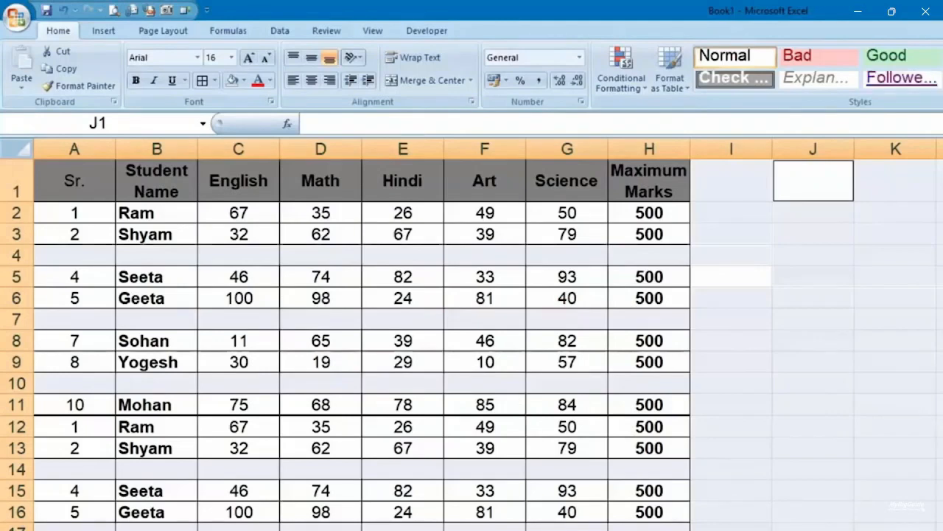
Delete the selected blank cells, shifting the remaining cells up
key("ctrl+minus")
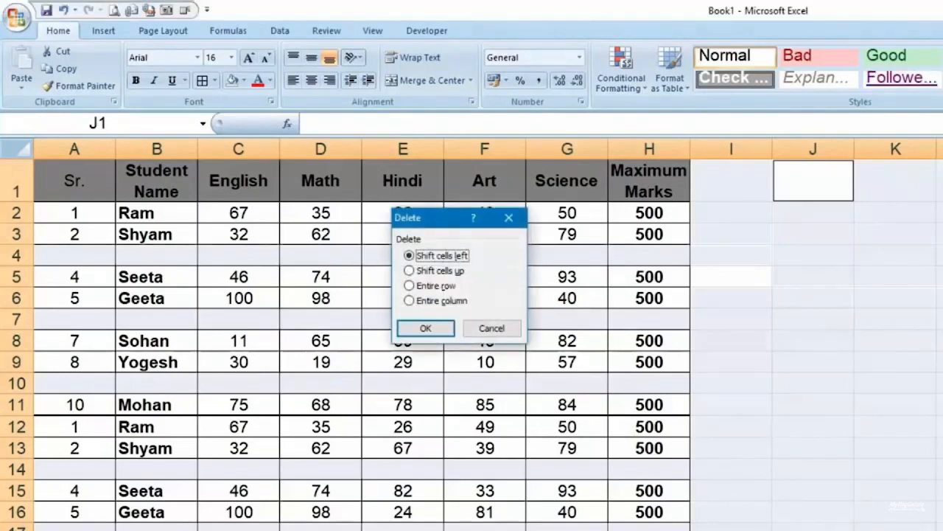
left_click(427, 271)
left_click(426, 328)
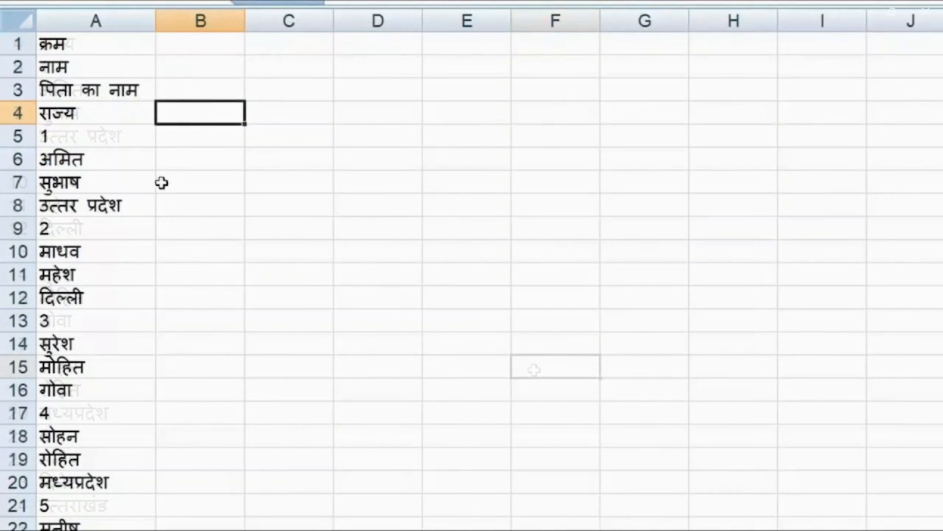
left_click_drag(126, 145, 131, 204)
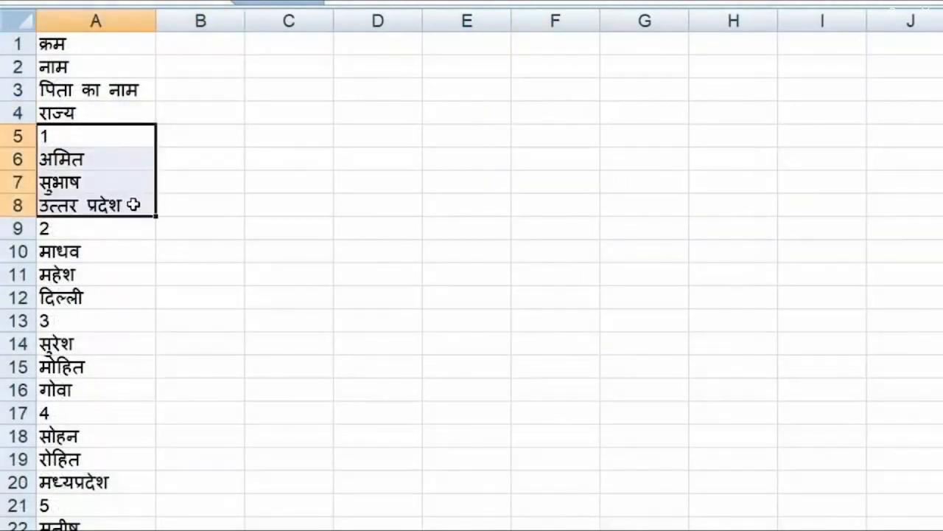
key("ctrl+c")
left_click(187, 39)
key("ctrl+v")
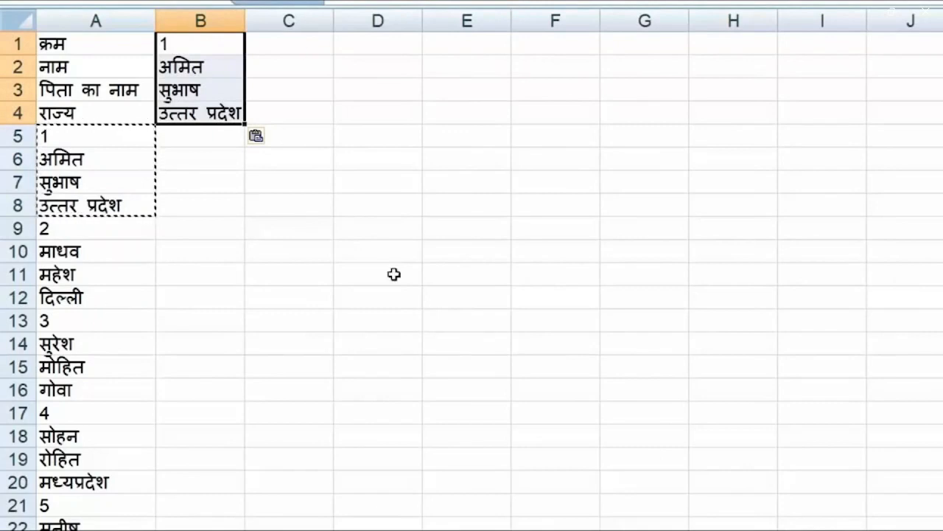
key("Delete")
left_click(267, 249)
left_click(459, 142)
key("Escape")
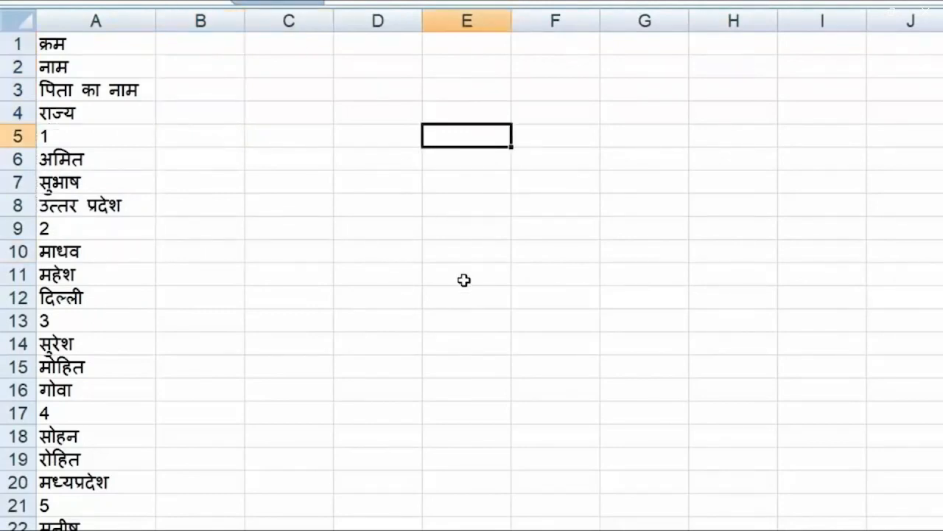
left_click_drag(101, 37, 108, 530)
key("ctrl+c")
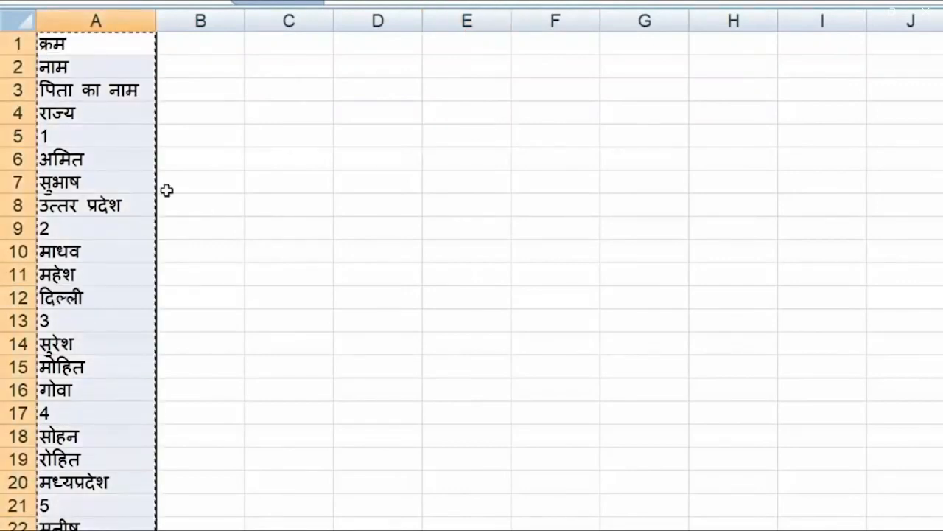
right_click(230, 46)
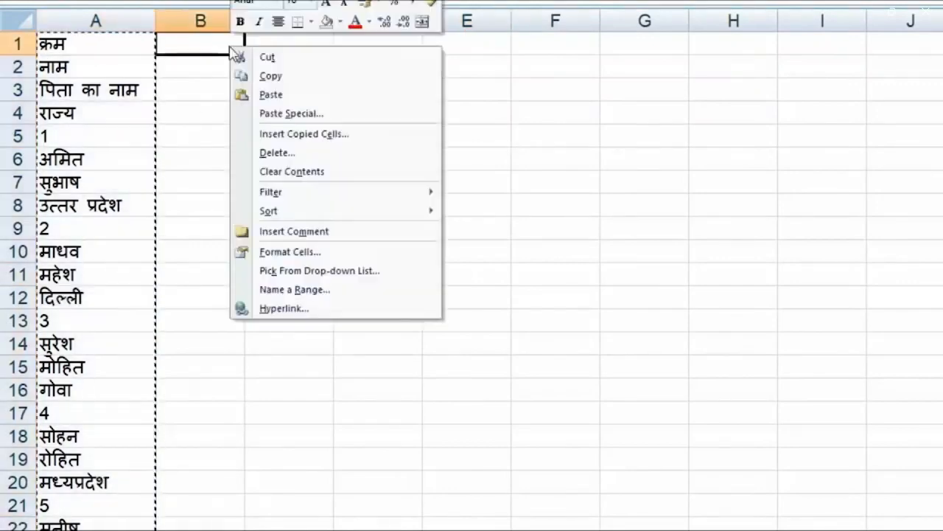
left_click(327, 115)
left_click(361, 195)
left_click(368, 226)
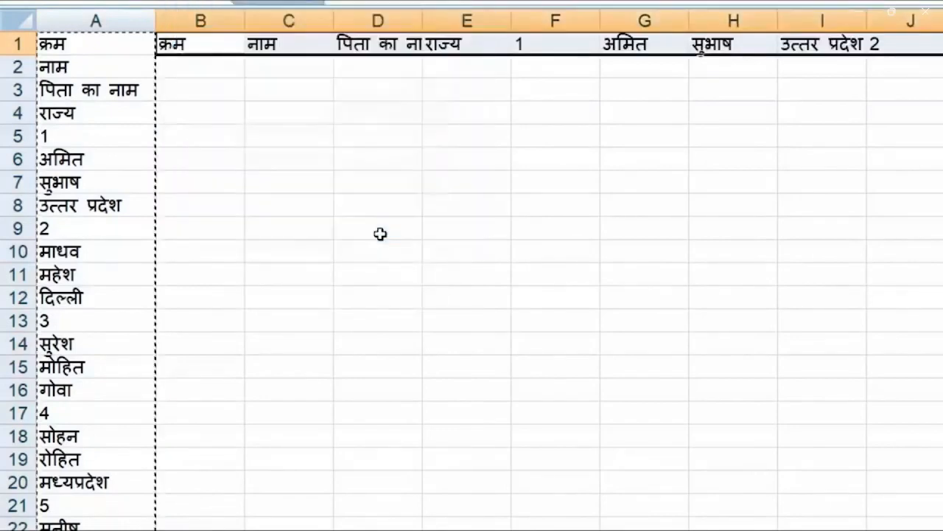
key("ctrl+z")
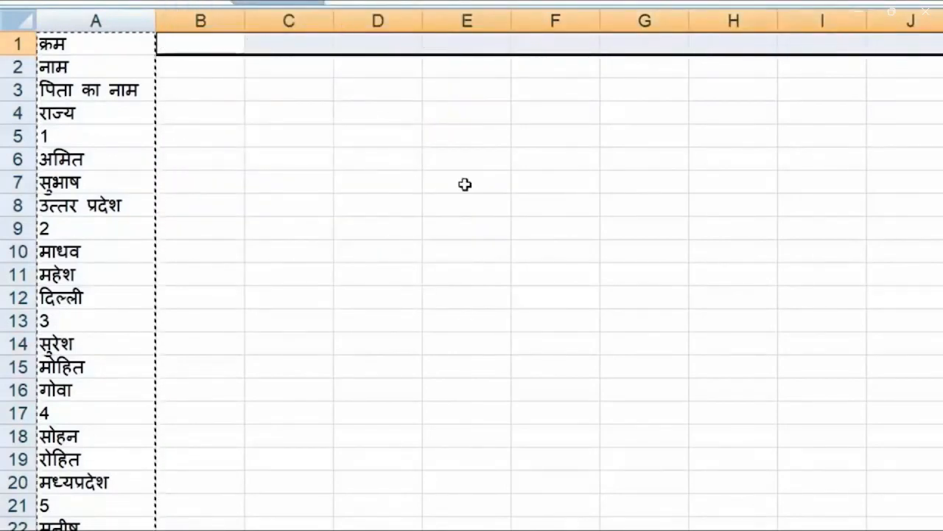
double_click(314, 96)
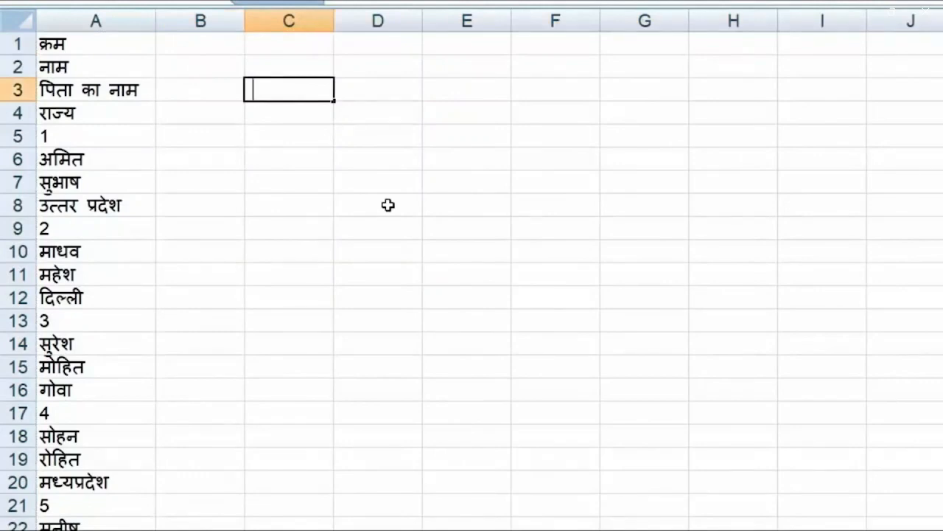
left_click(283, 64)
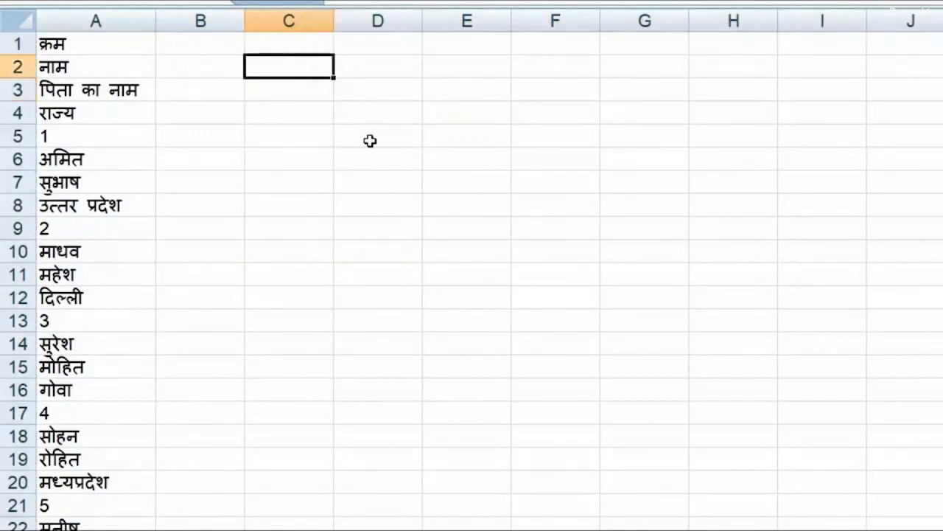
left_click(360, 112)
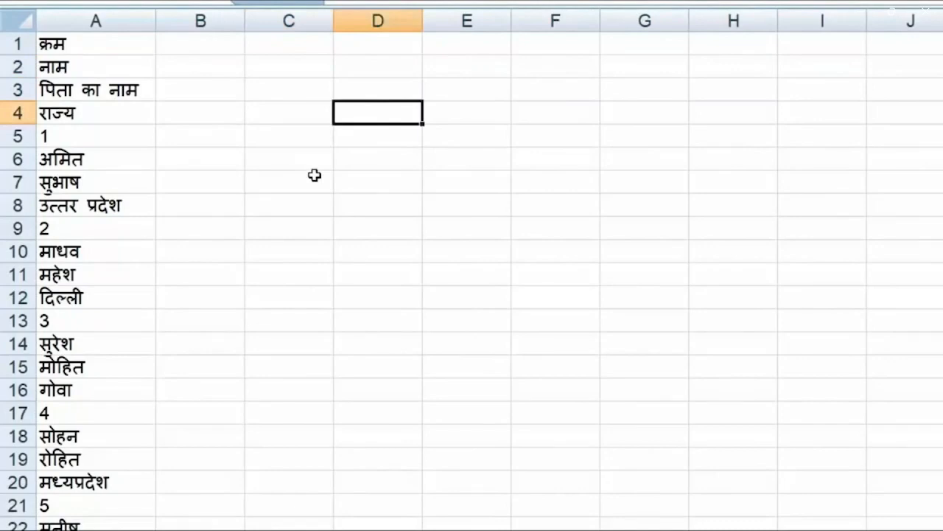
left_click(295, 43)
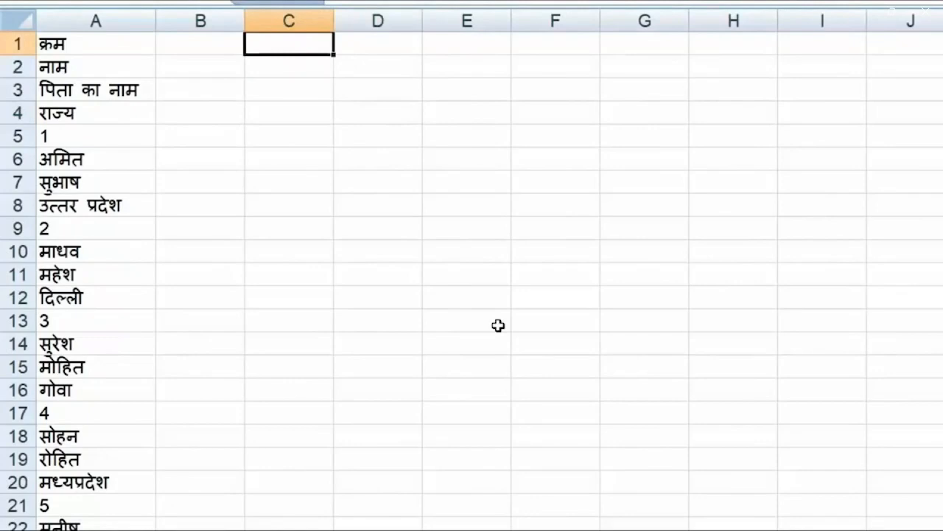
Enter QrA1 in C1 and fill it across to F1 (QrA1–QrA4)
type("Qr")
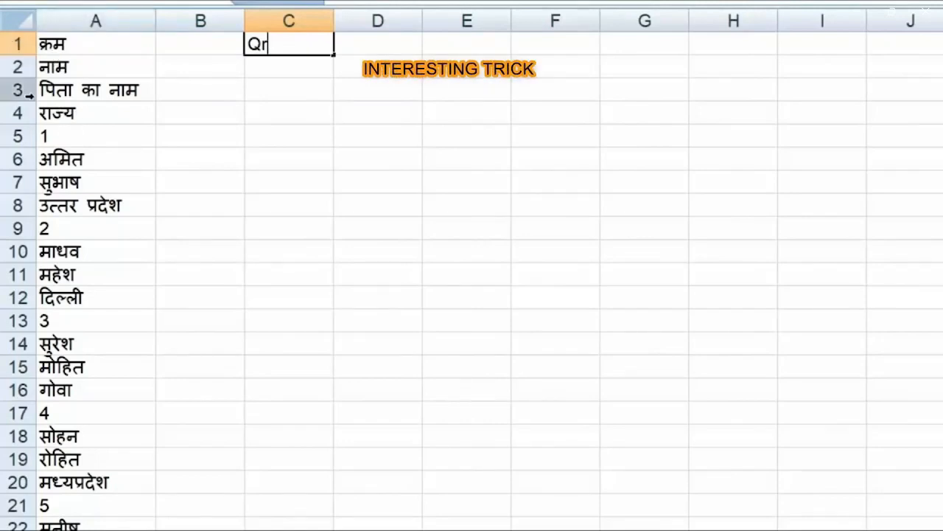
type("A1")
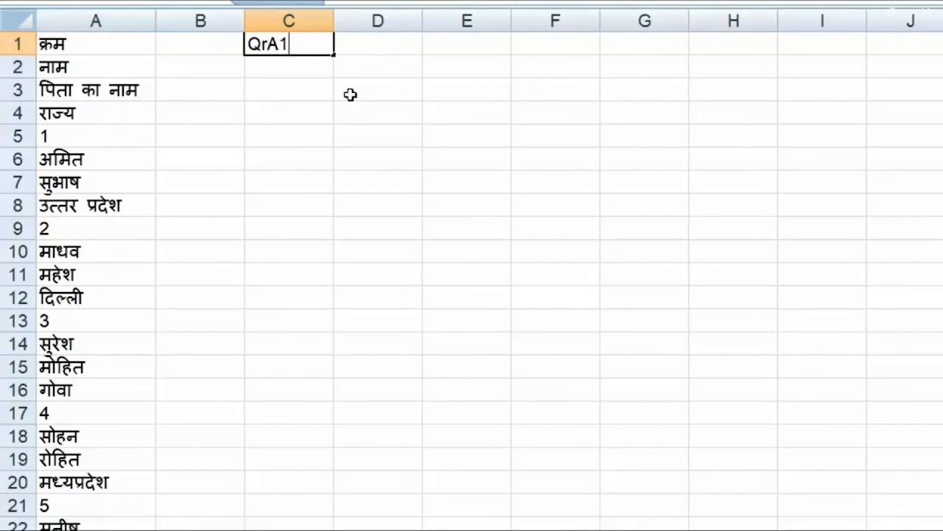
key("Return")
left_click(318, 47)
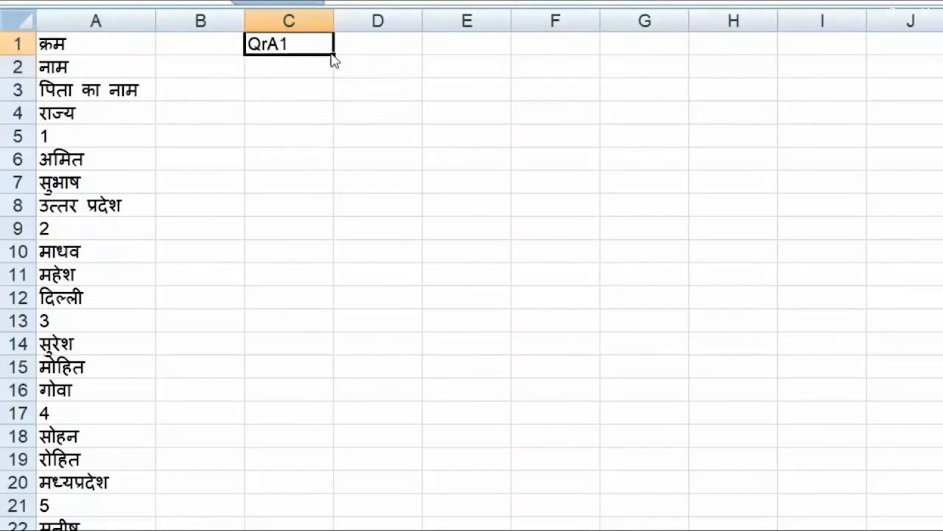
left_click_drag(333, 54, 595, 61)
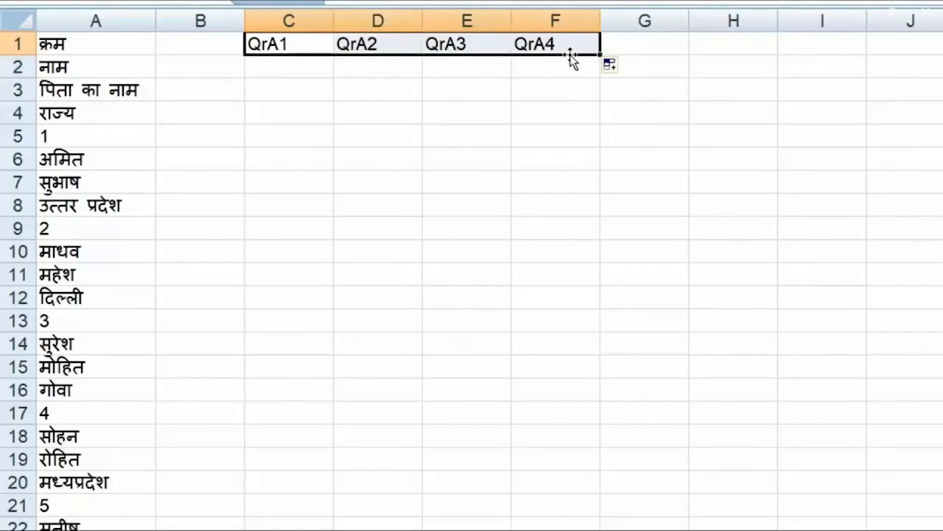
Enter QrA5 in C2 and fill it across to F2 (QrA5–QrA8)
left_click(295, 69)
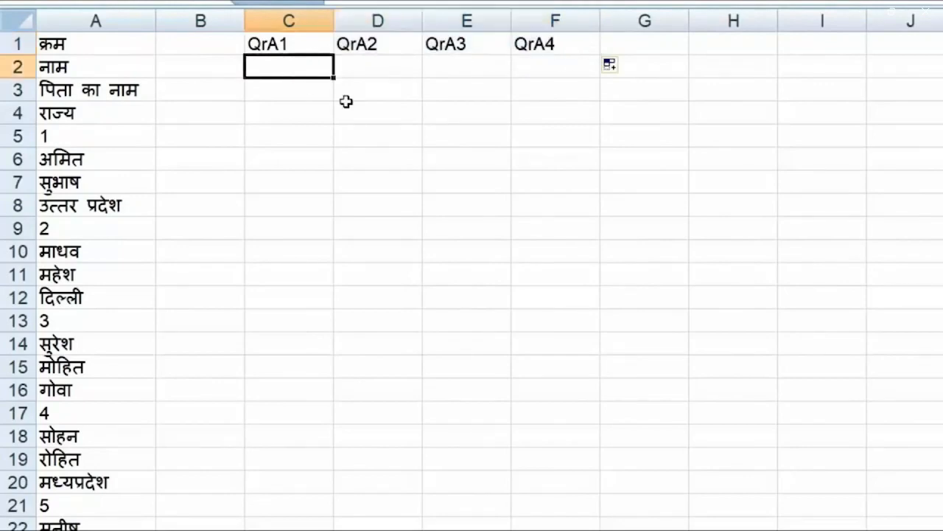
type("QrA1")
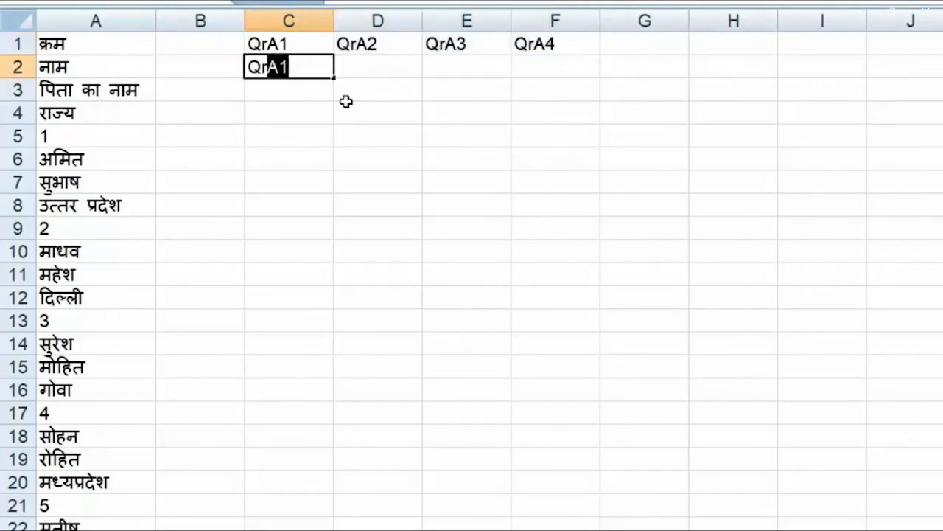
key("Tab")
key("shift+Tab")
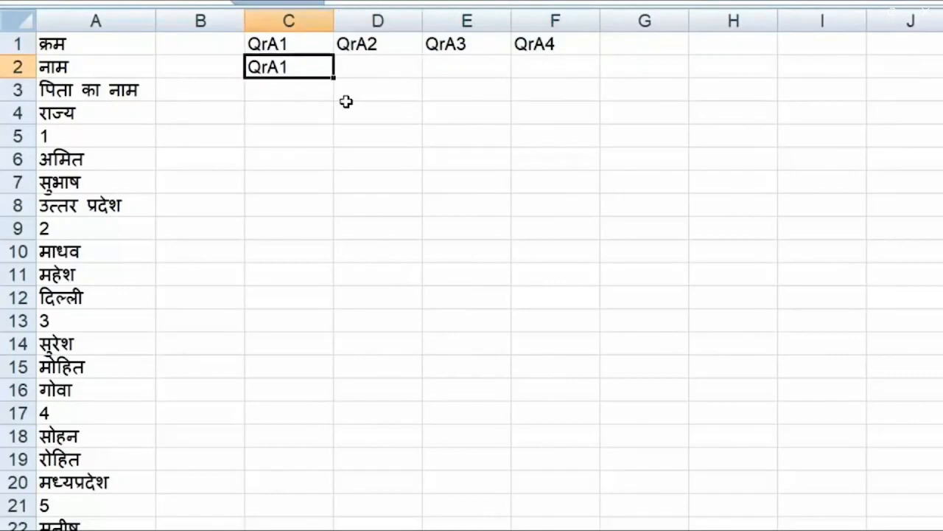
double_click(288, 67)
key("shift+Left")
type("5")
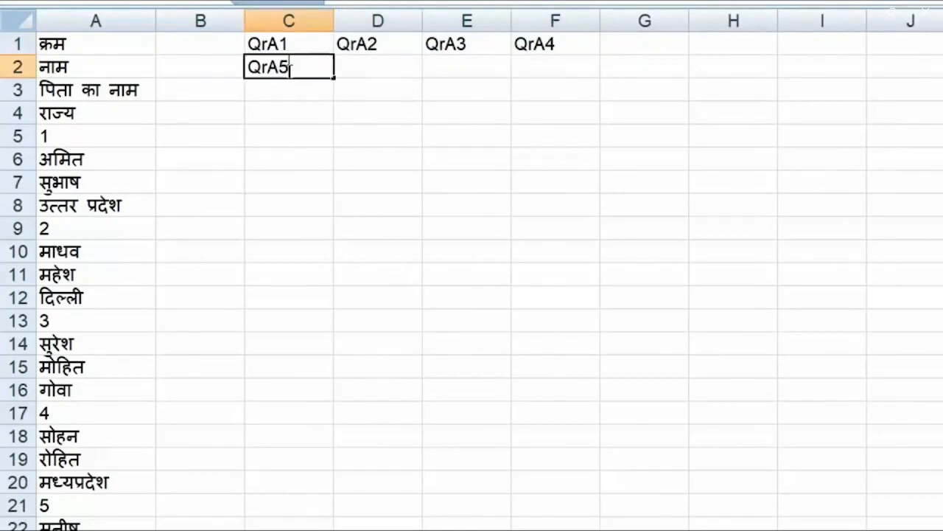
key("Tab")
key("shift+Tab")
left_click_drag(333, 77, 576, 77)
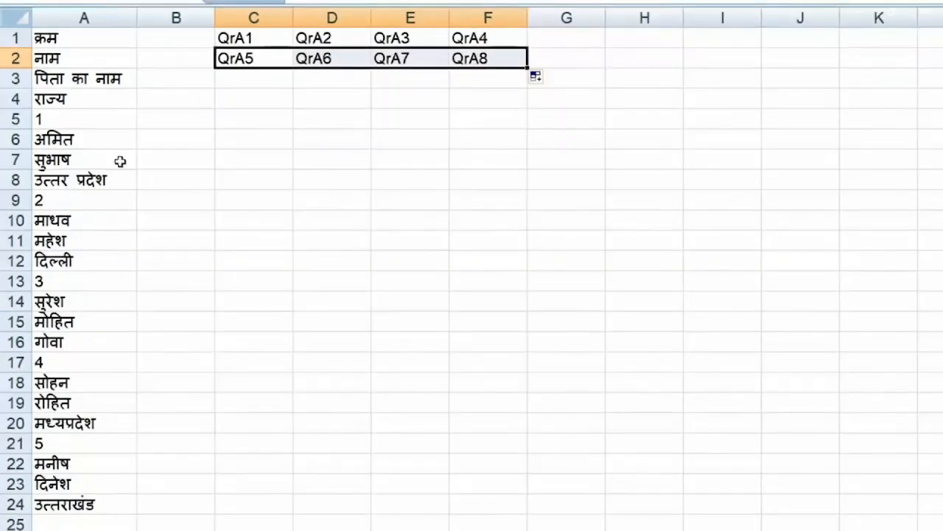
Fill the C1:F2 pattern down to row 6 so F6 reaches QrA24
left_click_drag(245, 39, 471, 59)
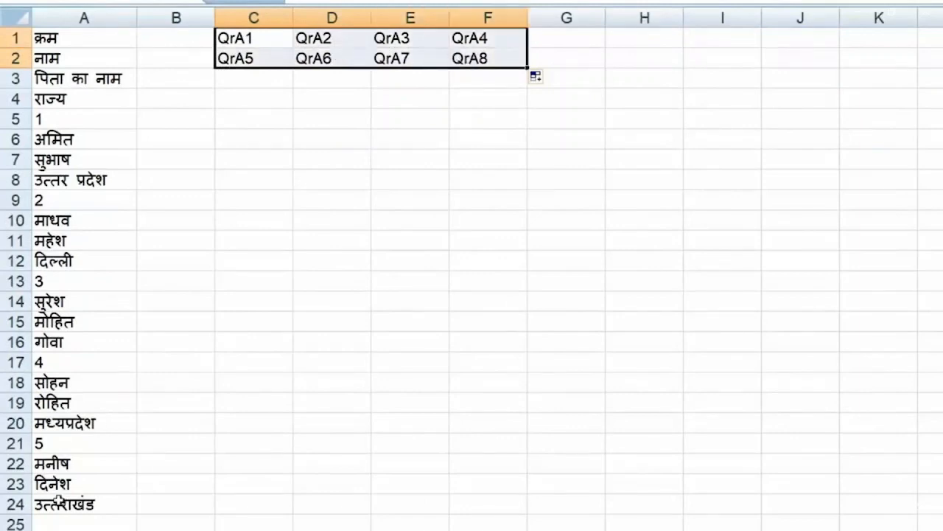
left_click(47, 505)
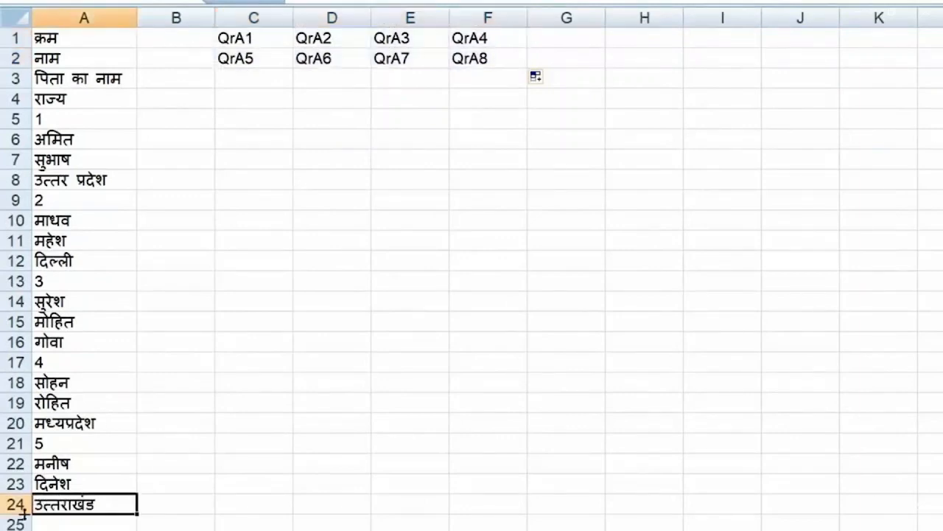
left_click_drag(253, 37, 528, 152)
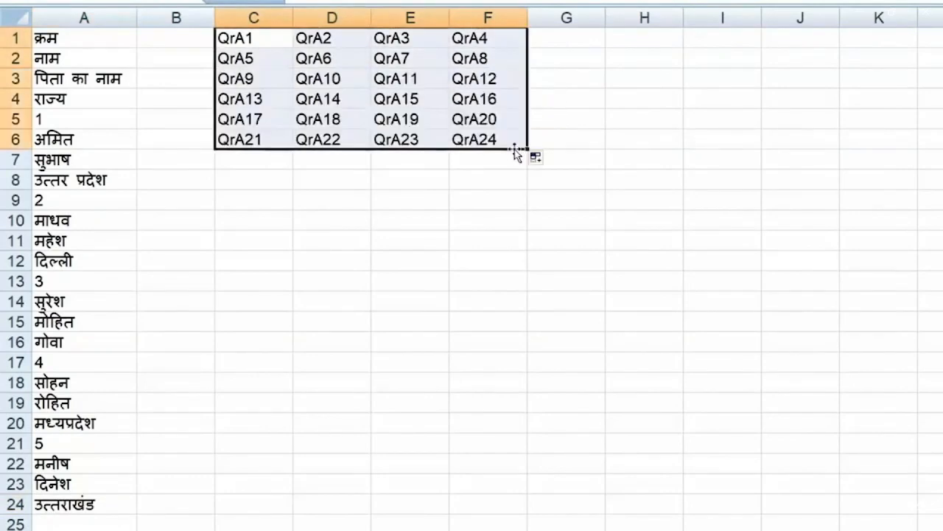
left_click(483, 144)
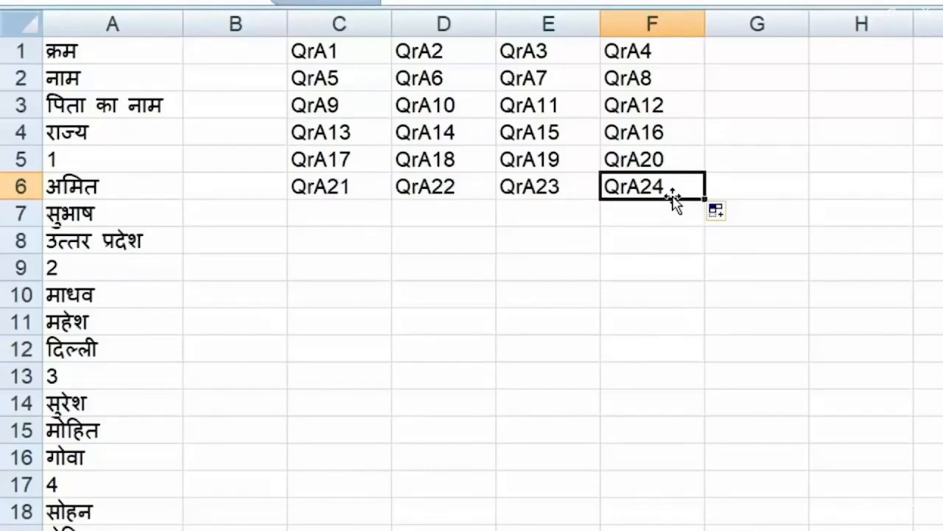
left_click_drag(313, 45, 676, 194)
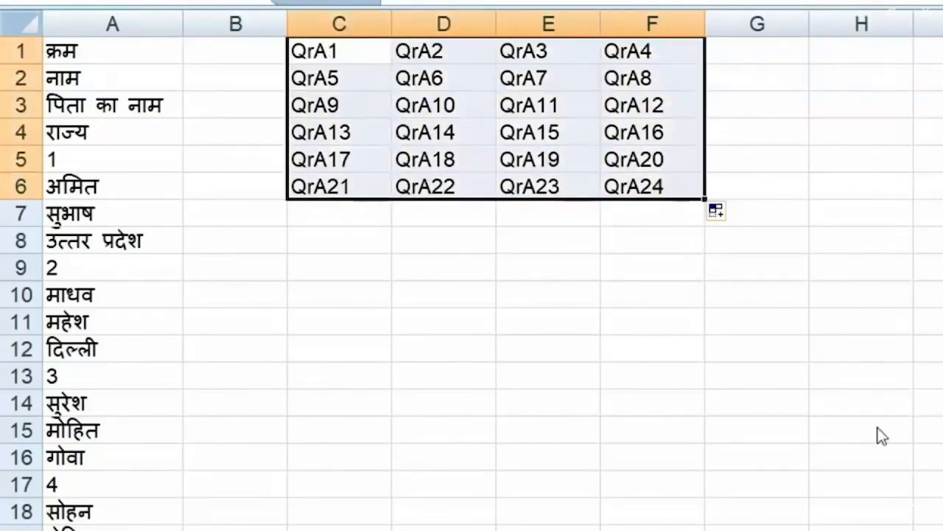
Replace every 'Qr' with '=' in C1:F6, turning the labels into column A references
key("ctrl+f")
left_click_drag(539, 111, 881, 42)
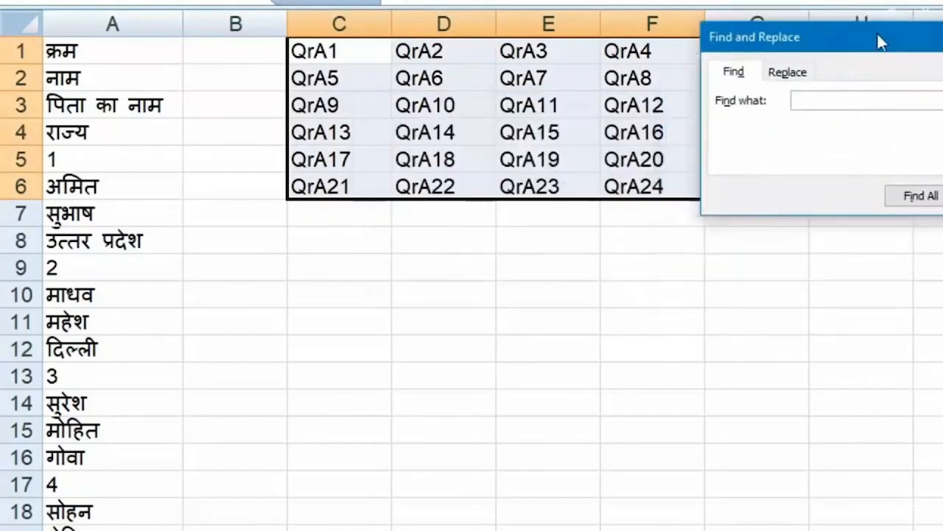
left_click(787, 71)
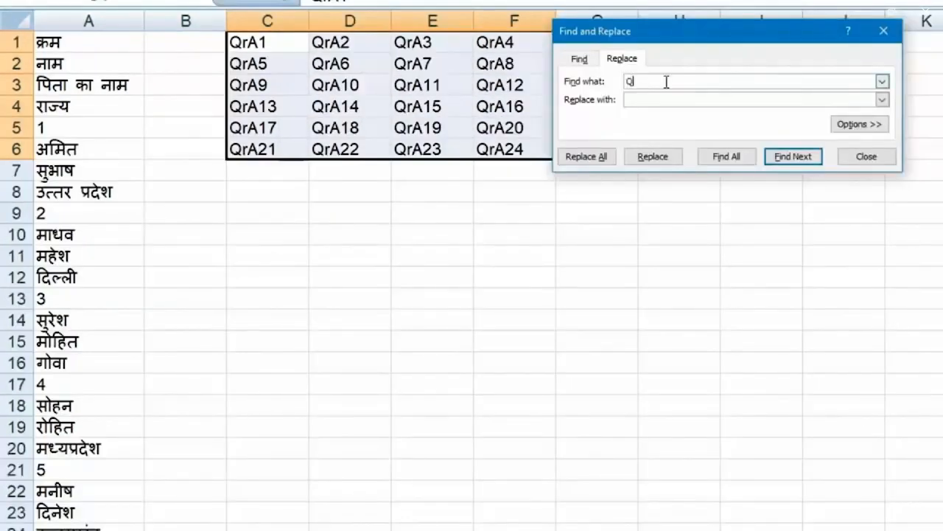
left_click(678, 100)
left_click(587, 158)
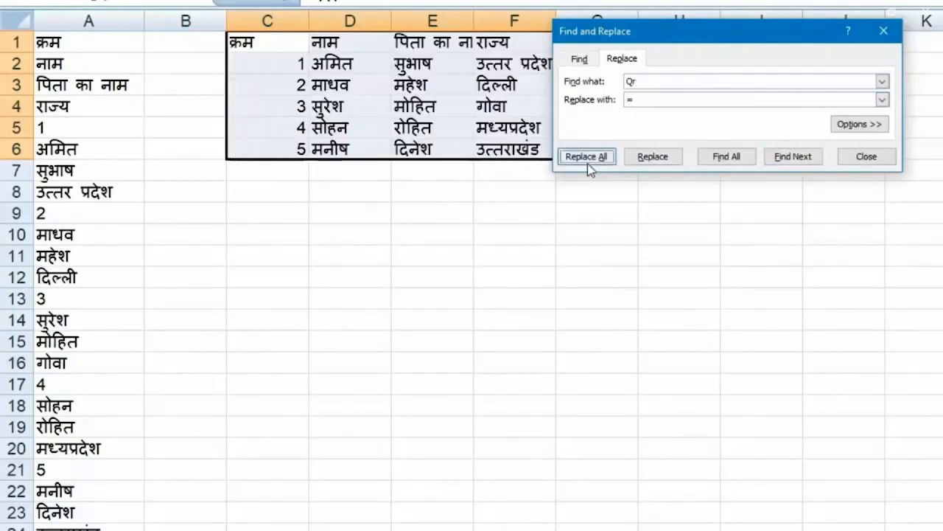
left_click(761, 331)
left_click(860, 156)
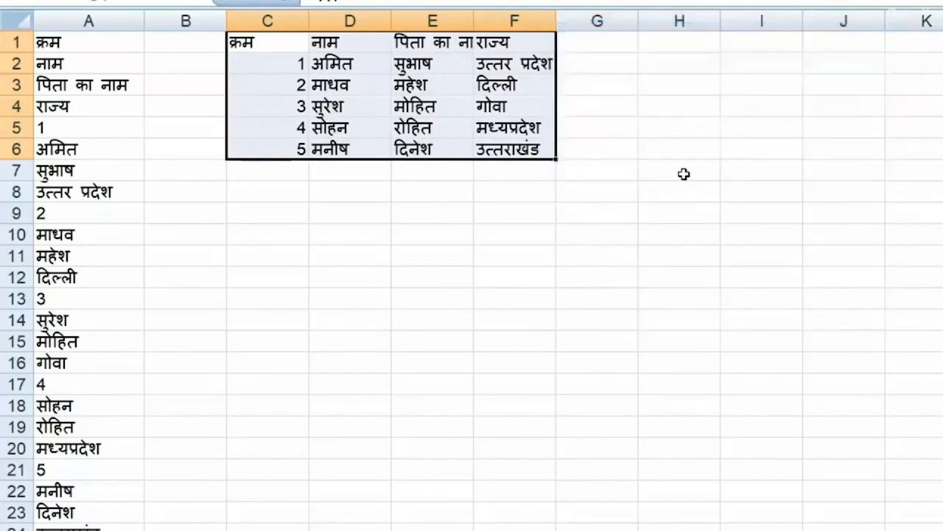
left_click(684, 172)
left_click_drag(487, 19, 307, 21)
AutoFit columns C–F, then start typing a new student name over cell A6
double_click(307, 20)
left_click(421, 228)
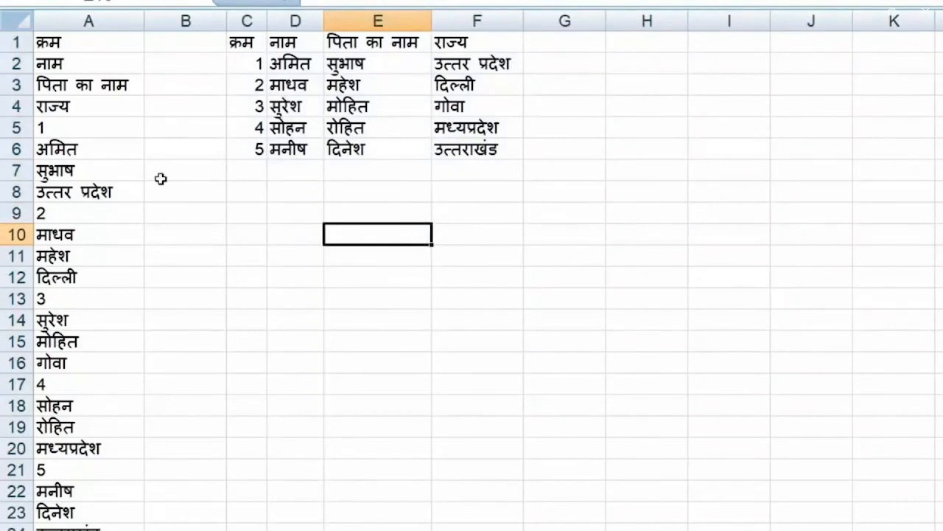
left_click(111, 151)
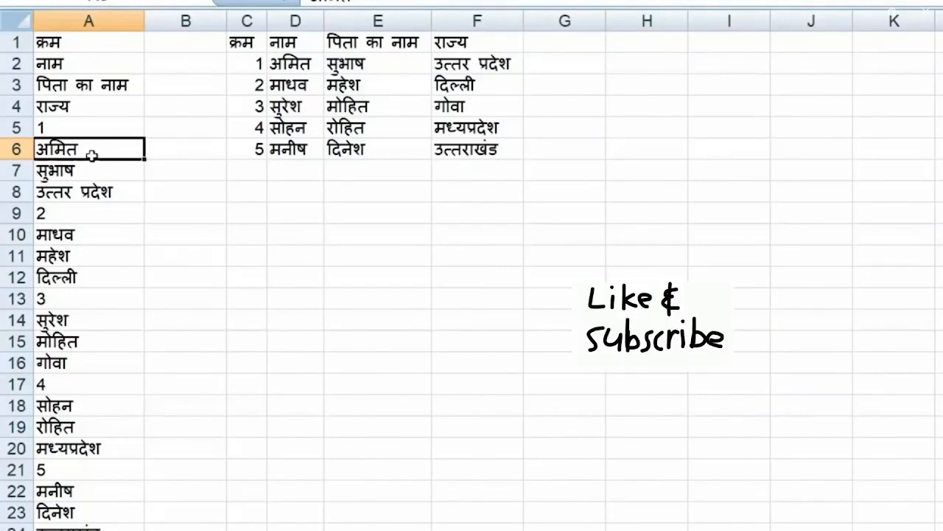
type("माधव")
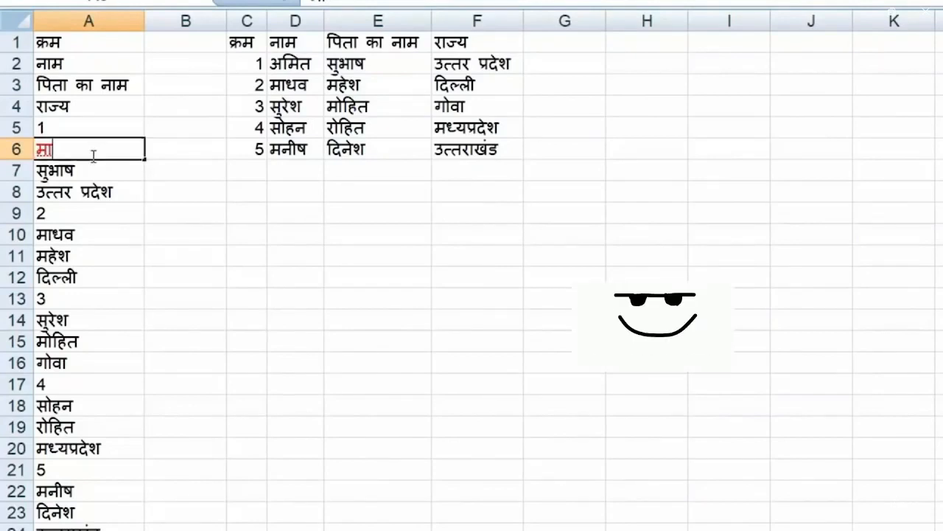